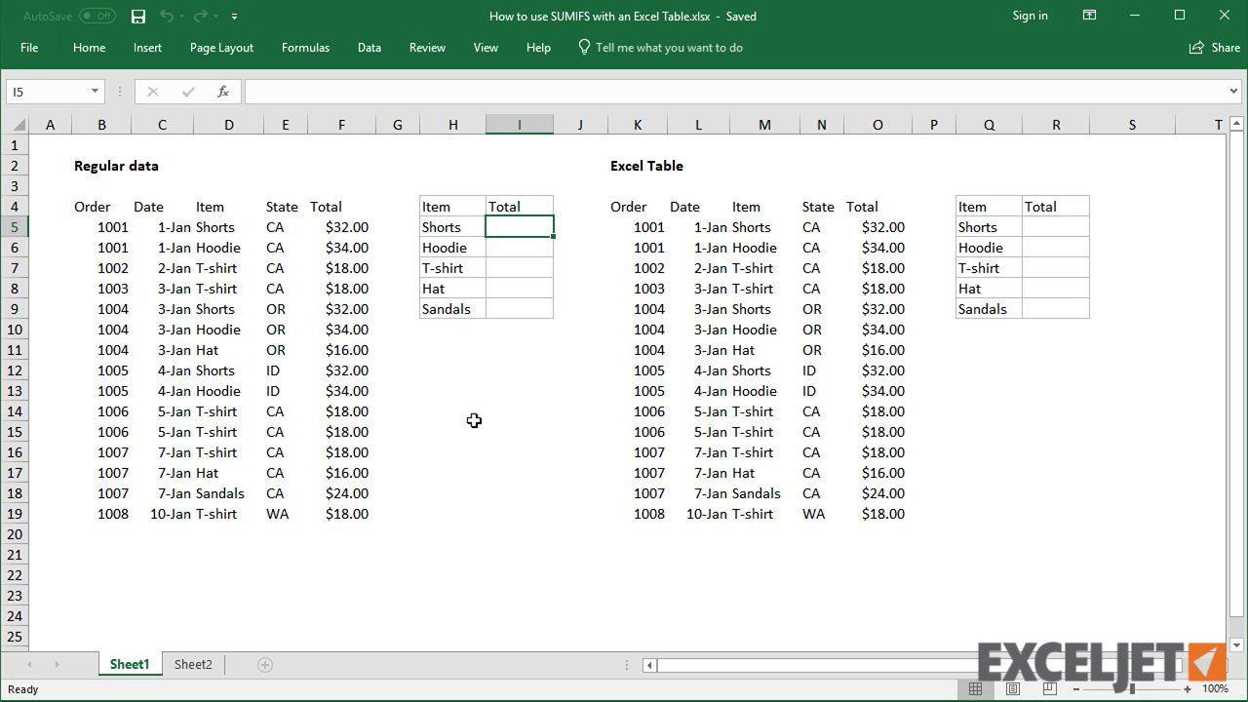
Apply light gray outline and inside borders to the whole regular data range B4:F19
click(346, 408)
key(ctrl+a)
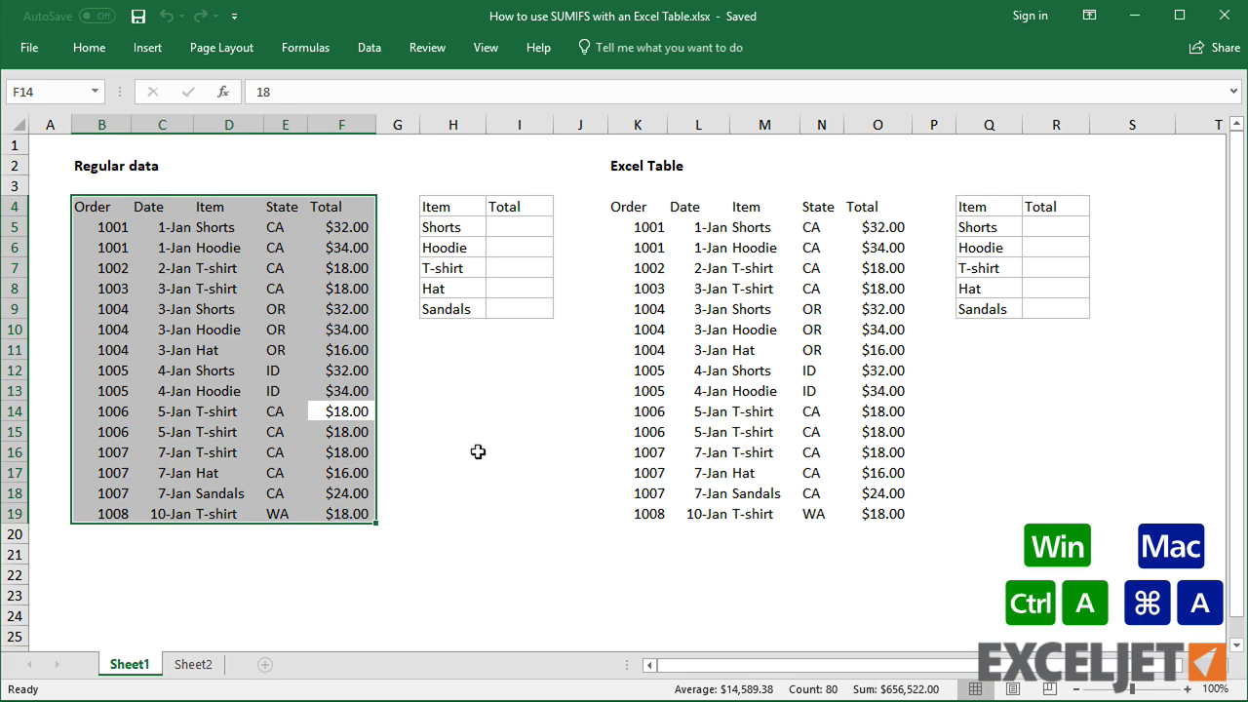
key(ctrl+1)
click(436, 398)
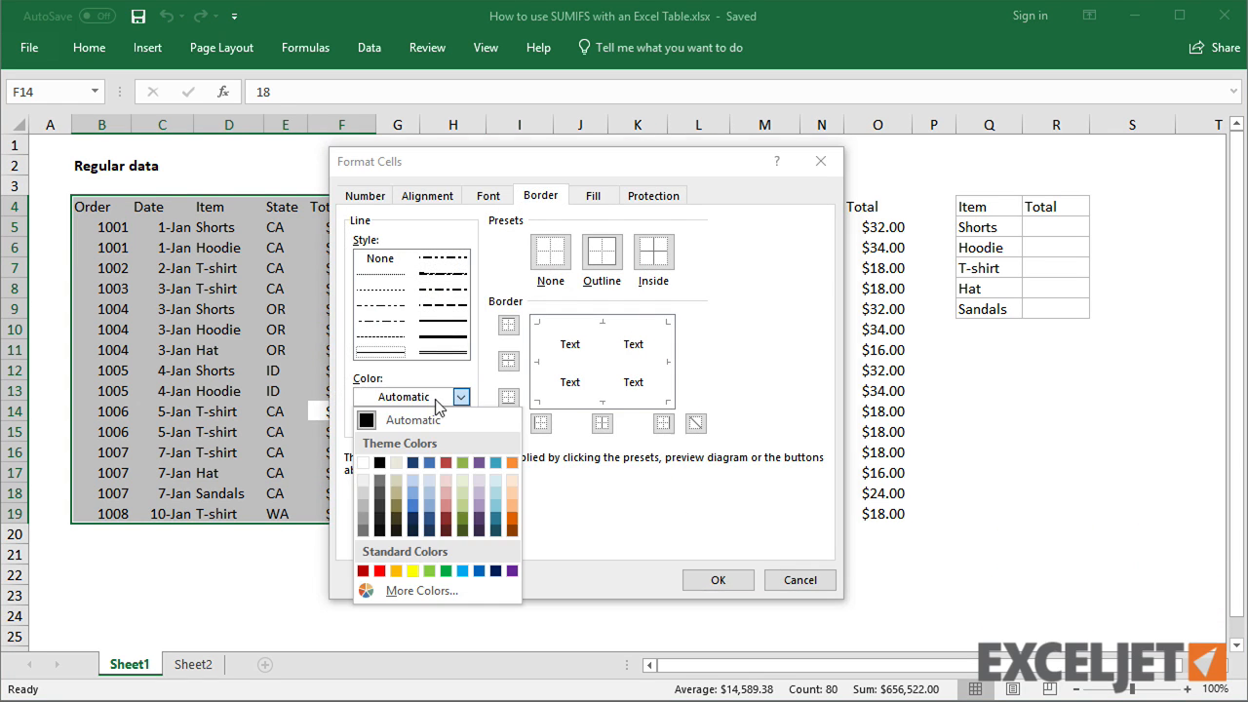
click(363, 504)
click(602, 252)
click(653, 251)
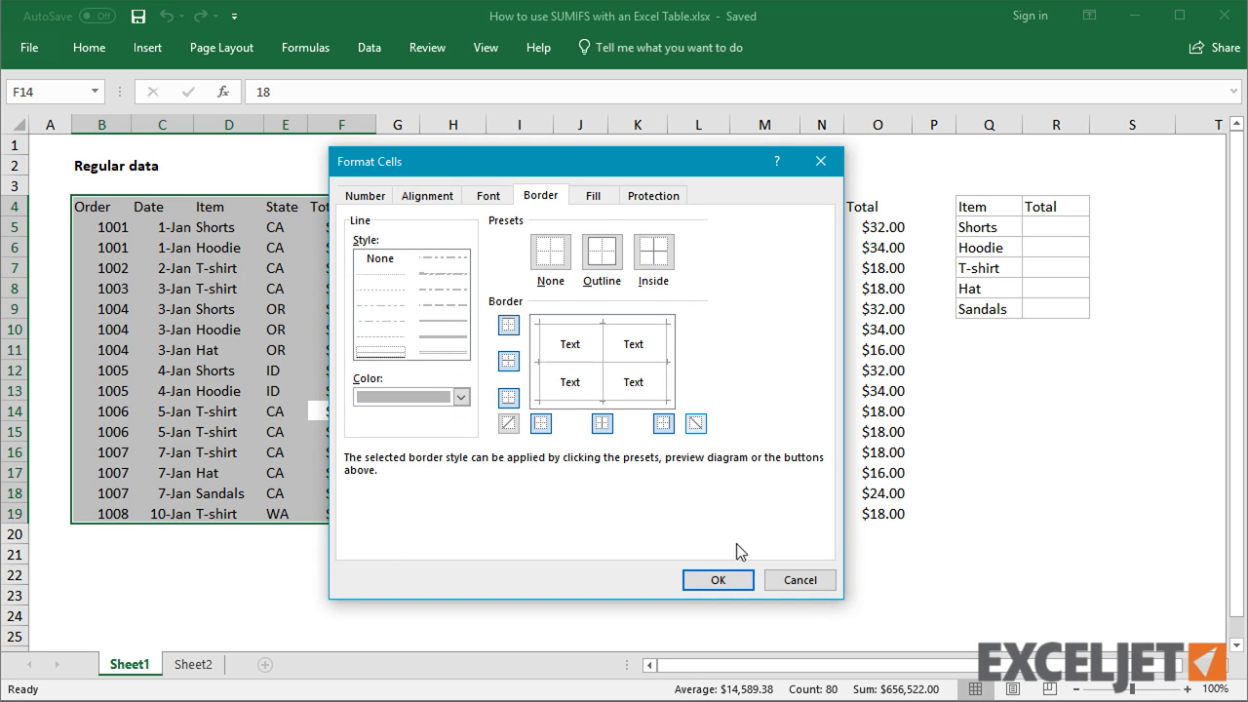
click(730, 579)
Enter =SUMIFS($F$5:$F$19,$D$5:$D$19,H5) in I5 and copy it down through I9
click(533, 225)
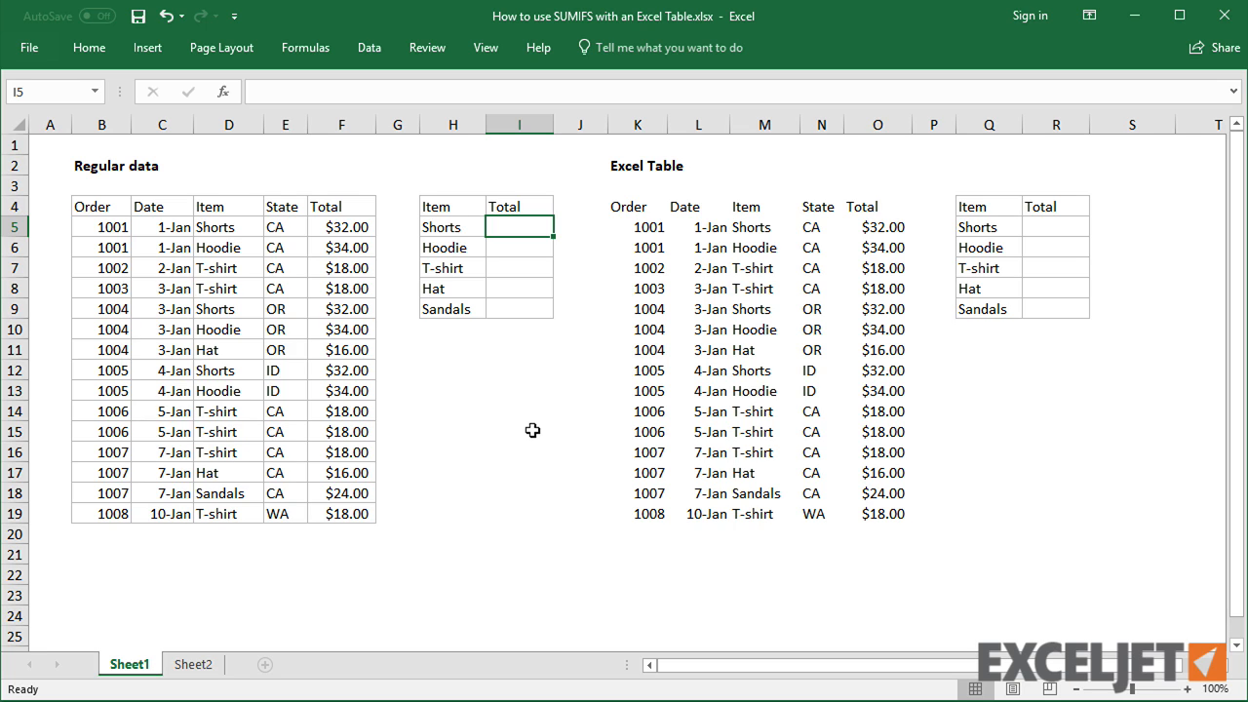
text(=sumifs)
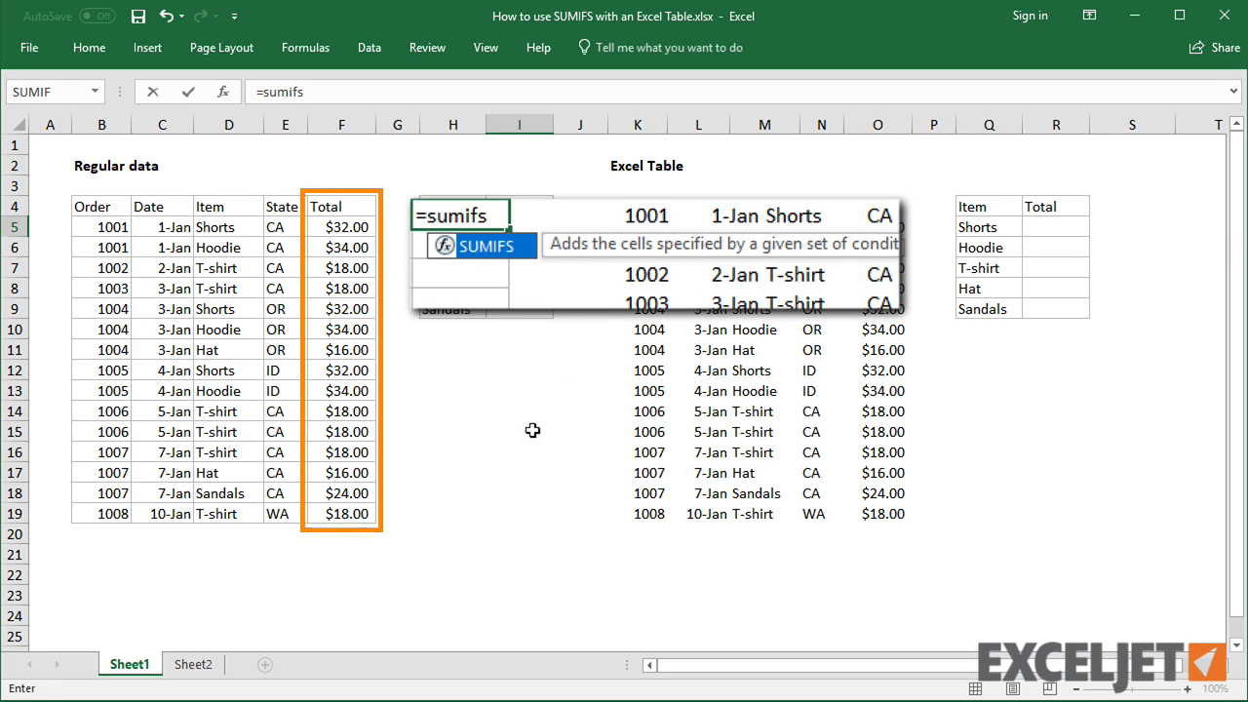
text(()
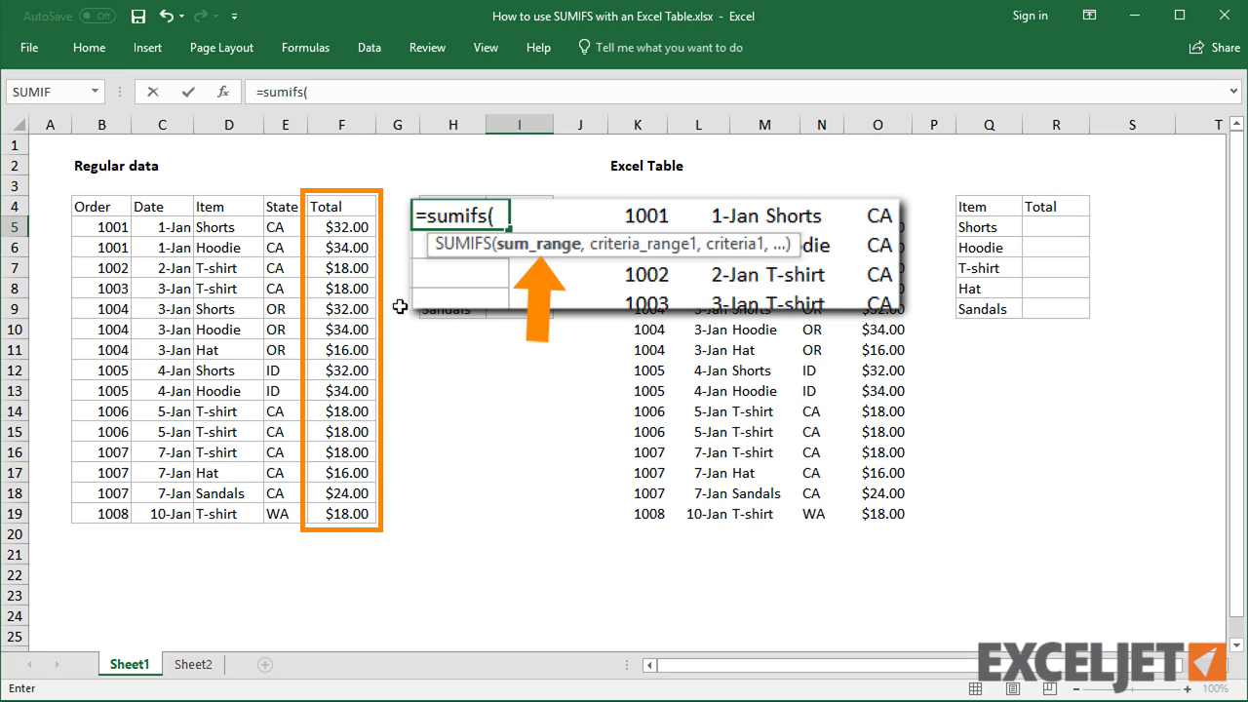
drag(354, 230, 349, 515)
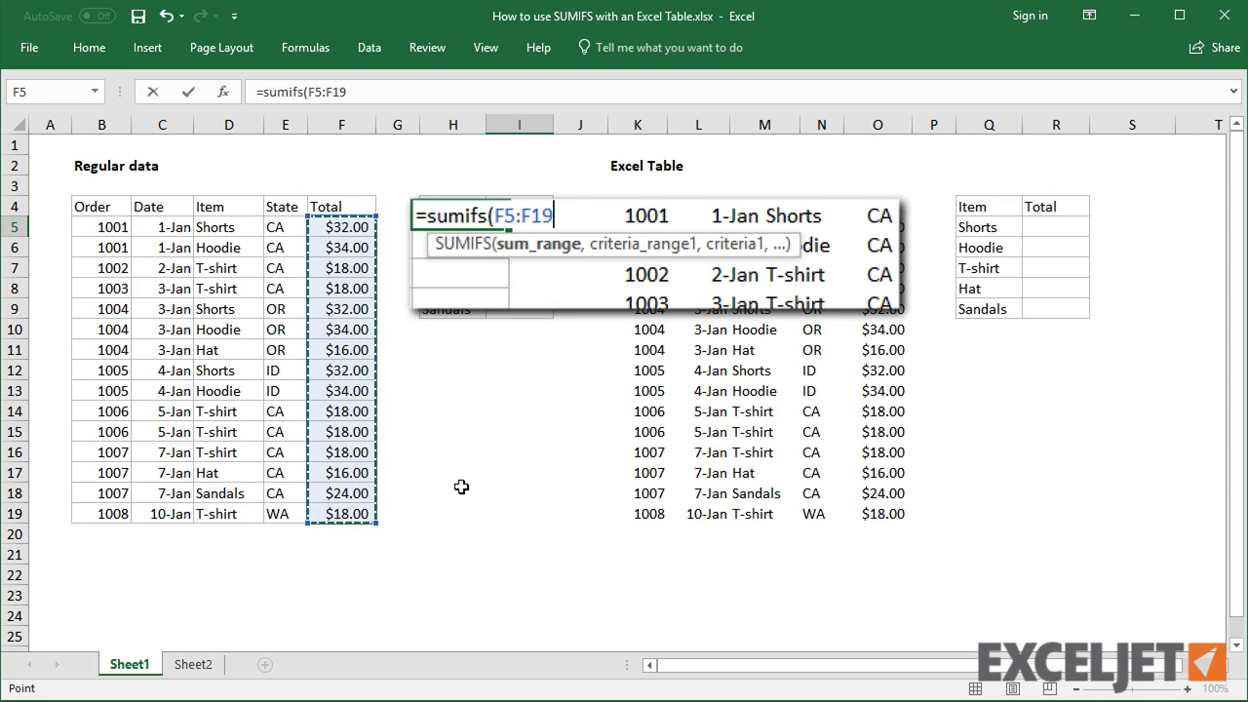
key(F4)
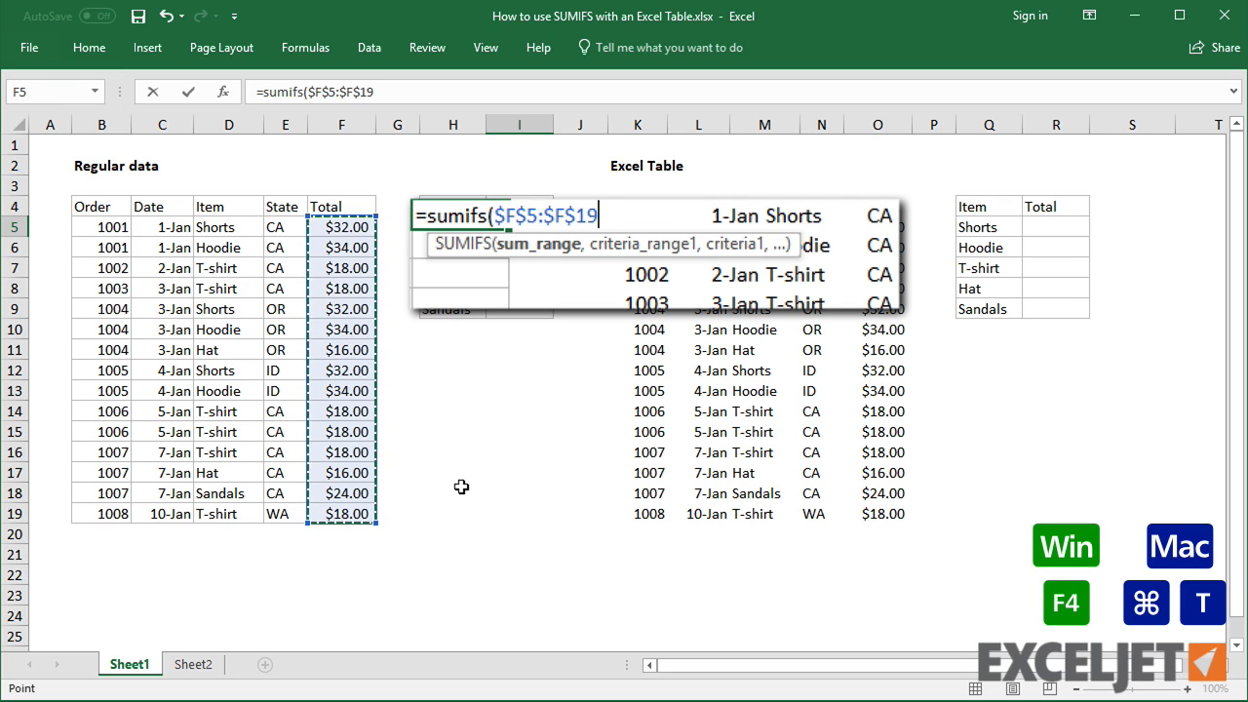
text(,)
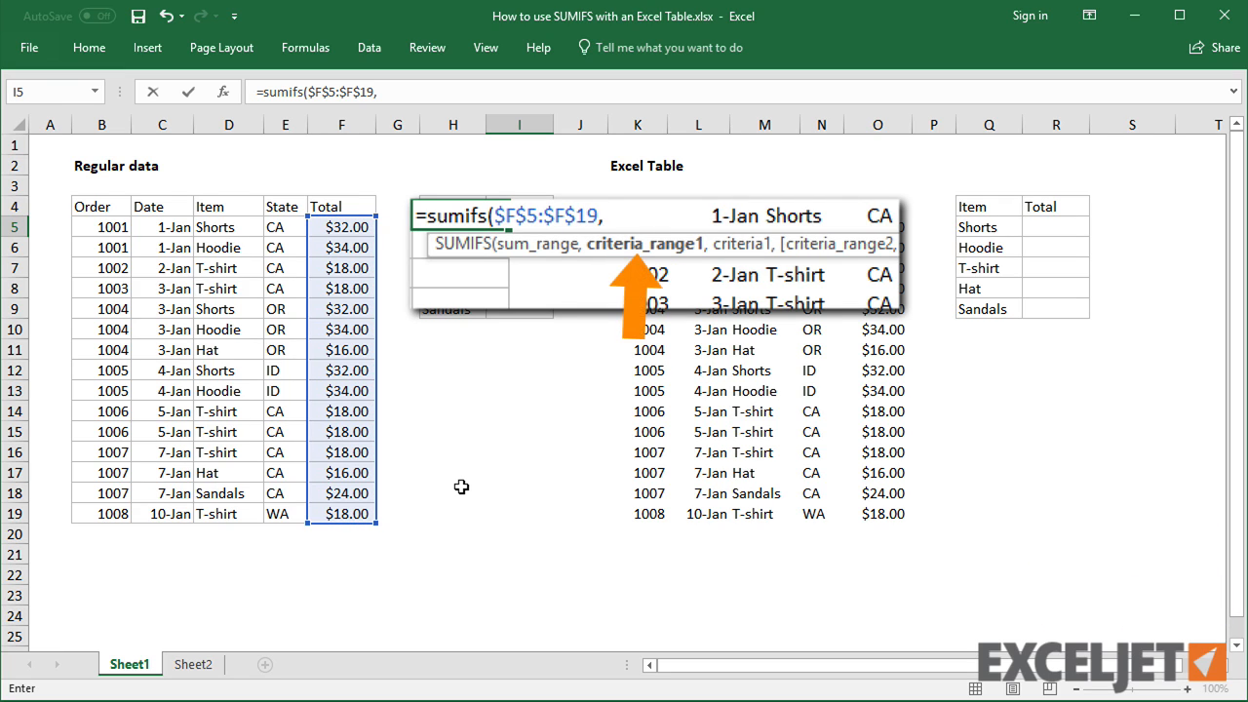
drag(246, 232, 227, 513)
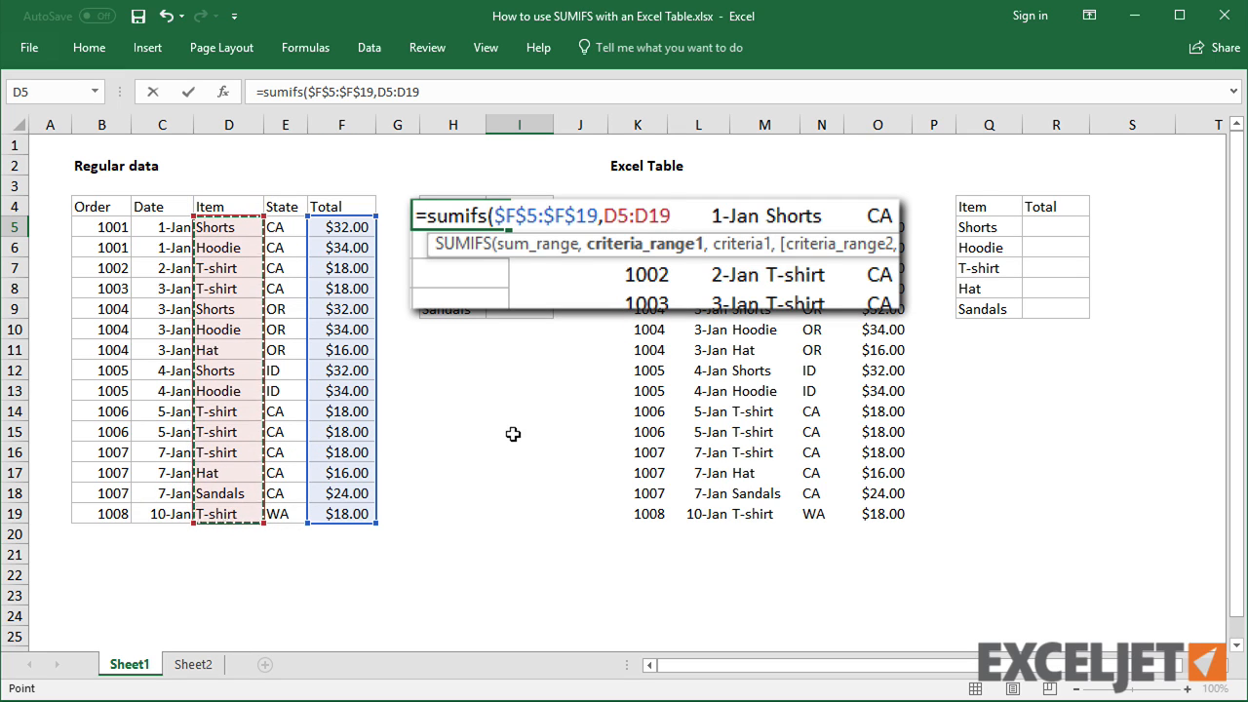
key(F4)
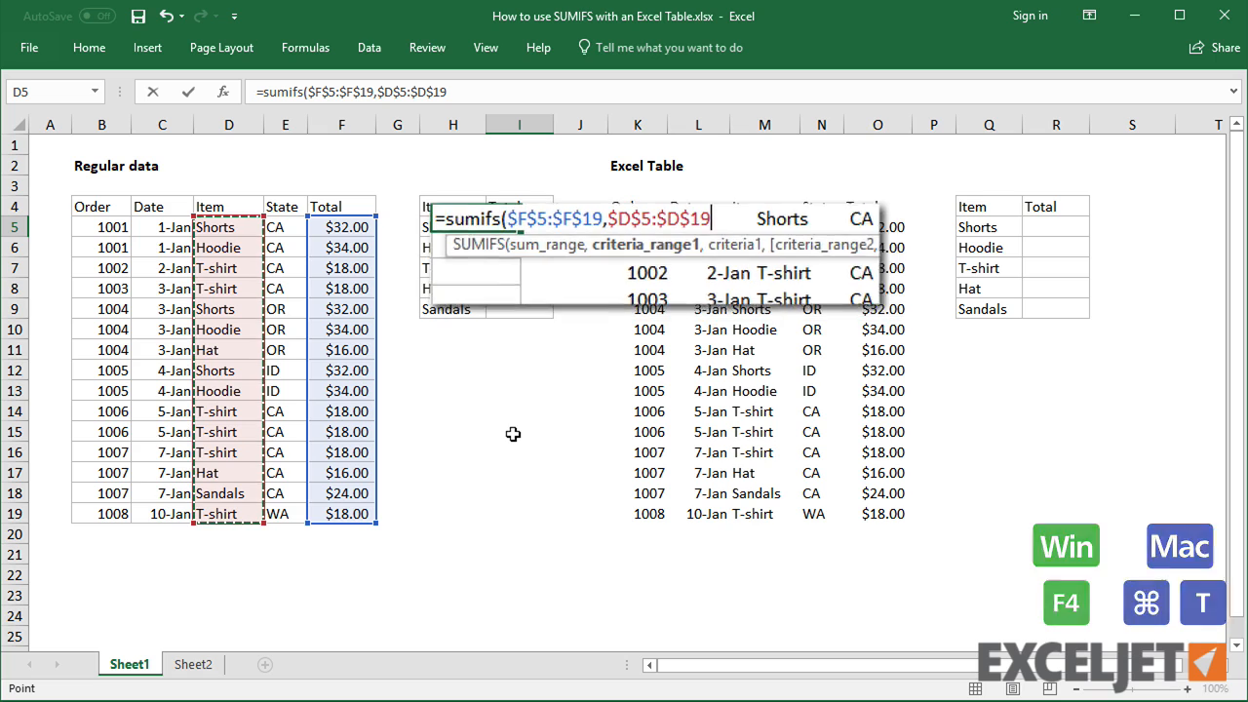
text(,)
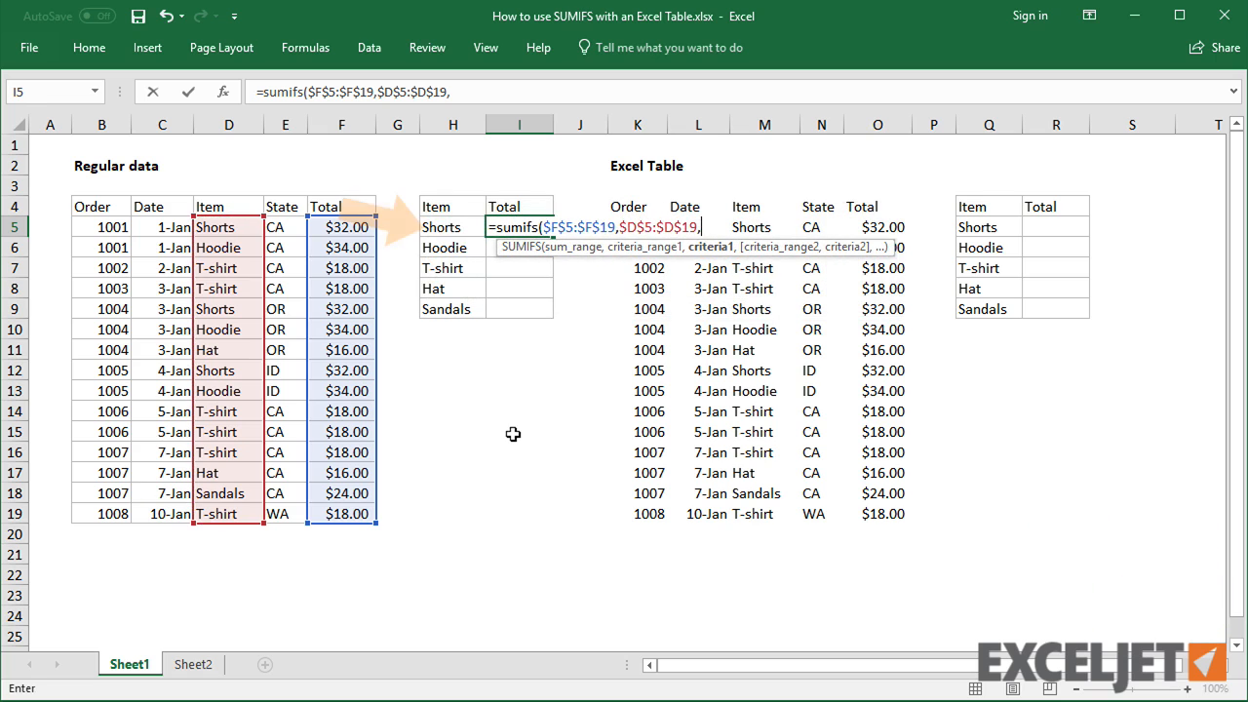
click(466, 227)
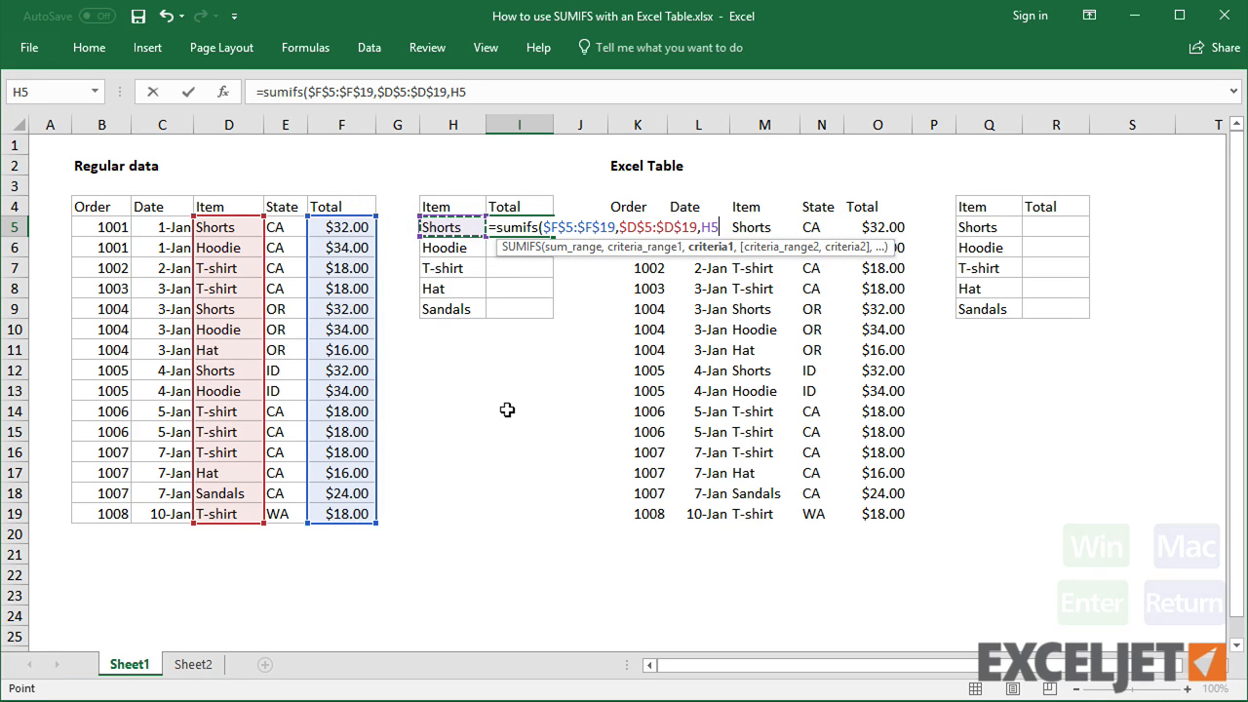
key(Return)
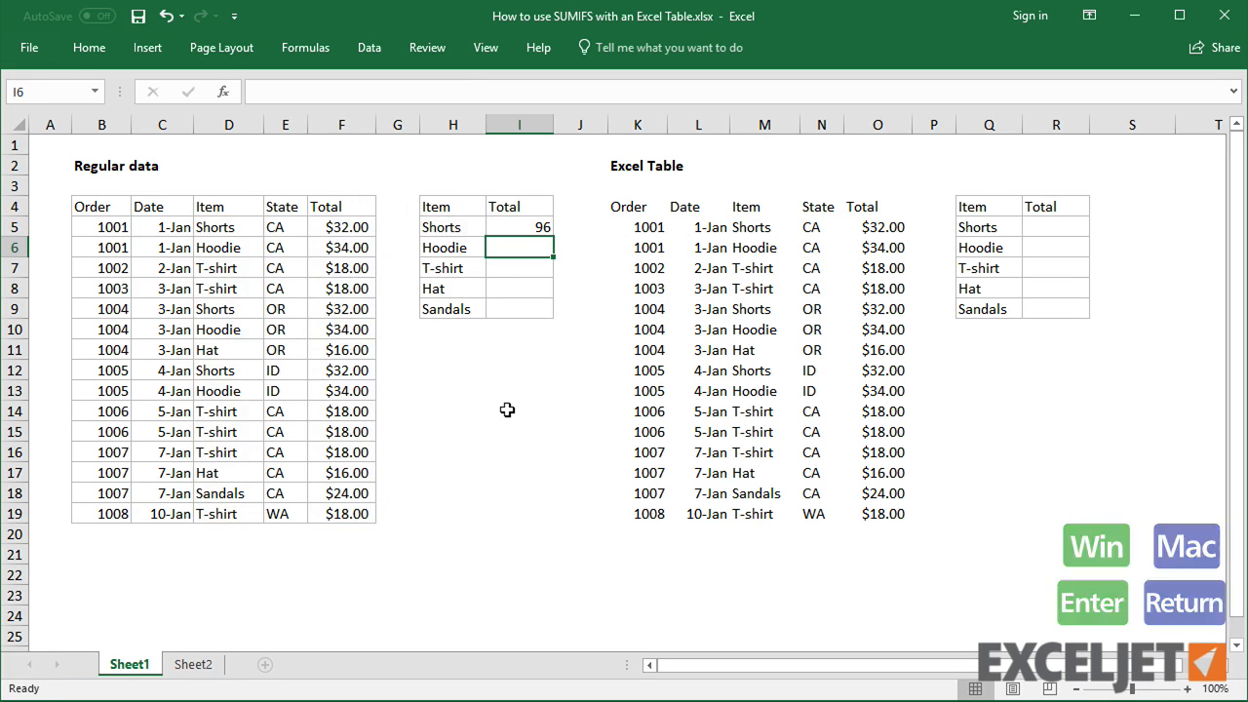
click(527, 230)
double_click(555, 235)
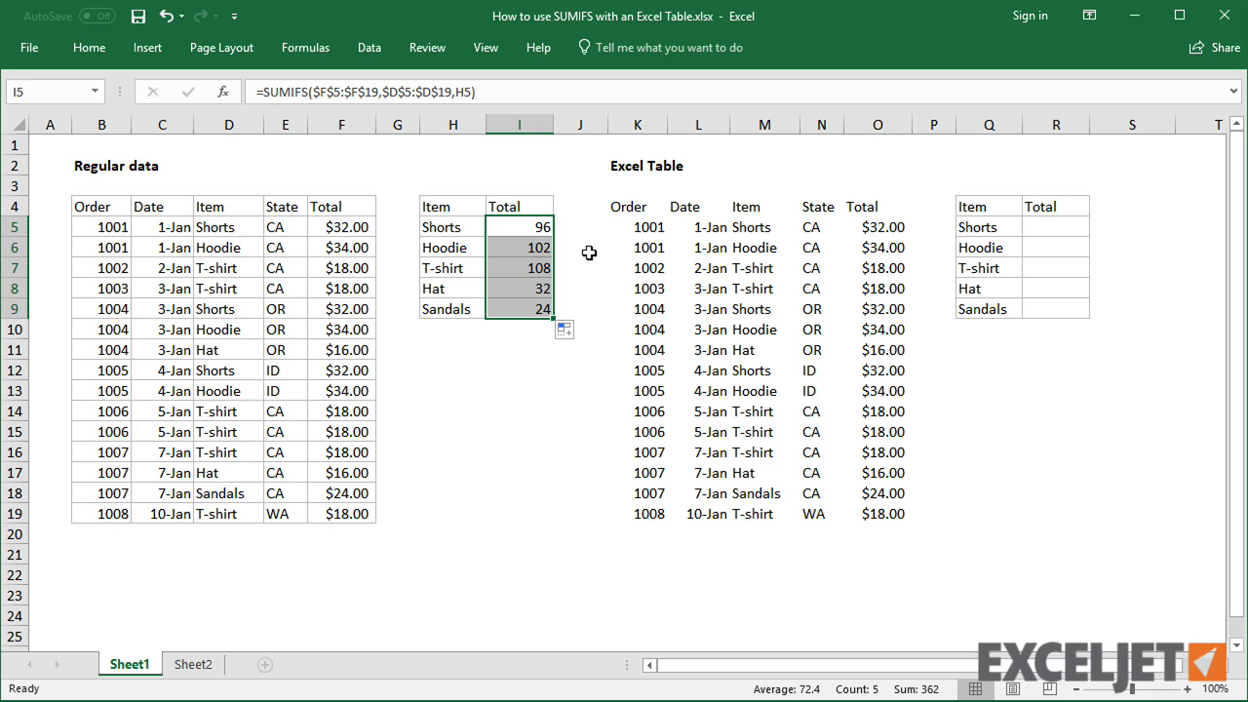
Convert the second data range (K4:O19) into an Excel Table with headers
click(743, 291)
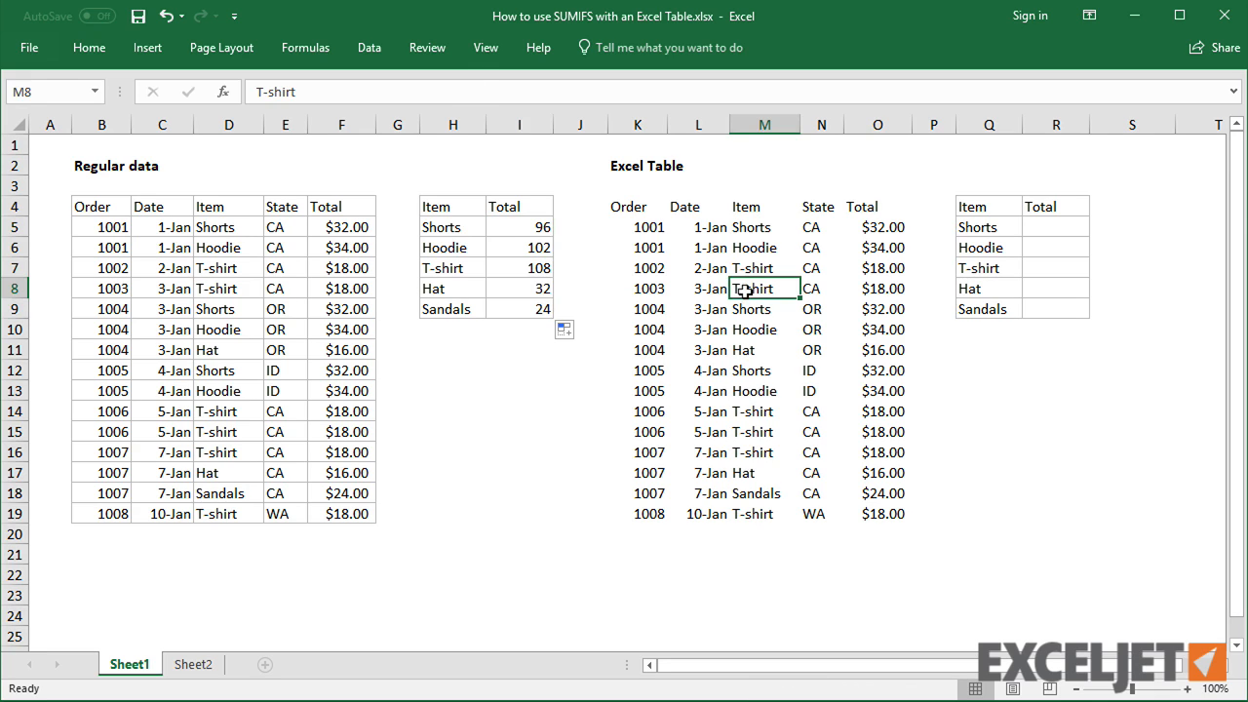
key(ctrl+t)
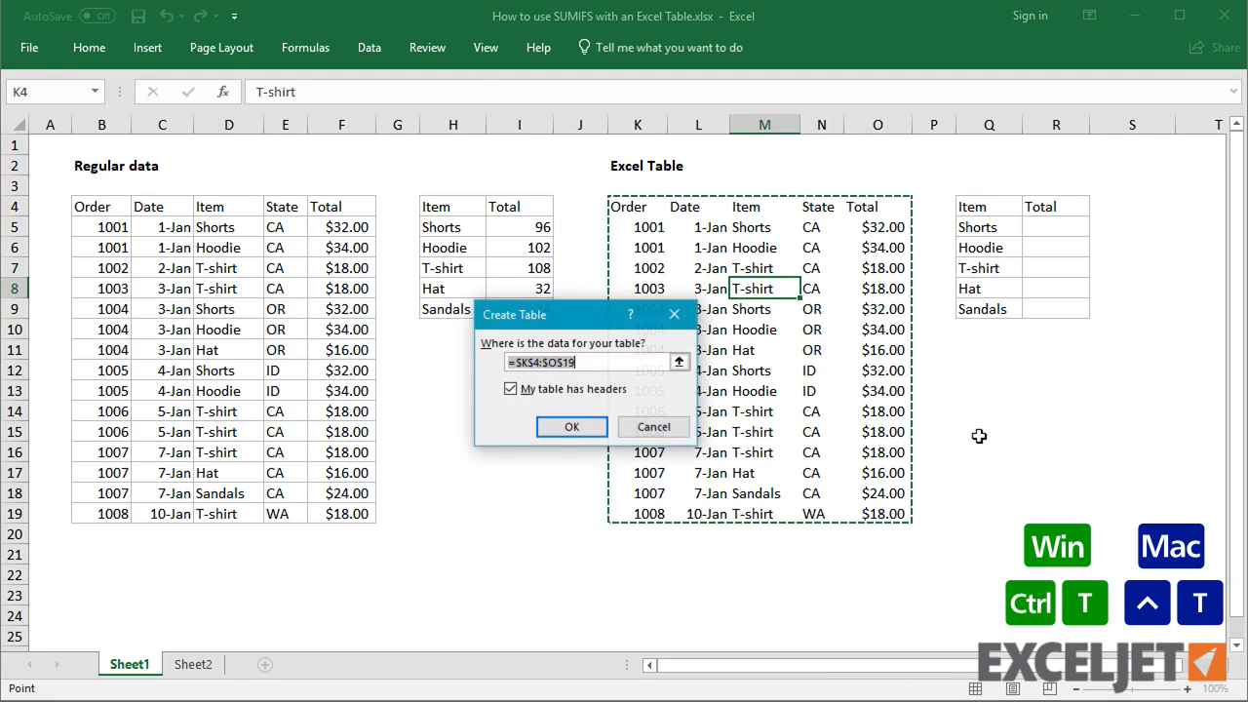
click(573, 426)
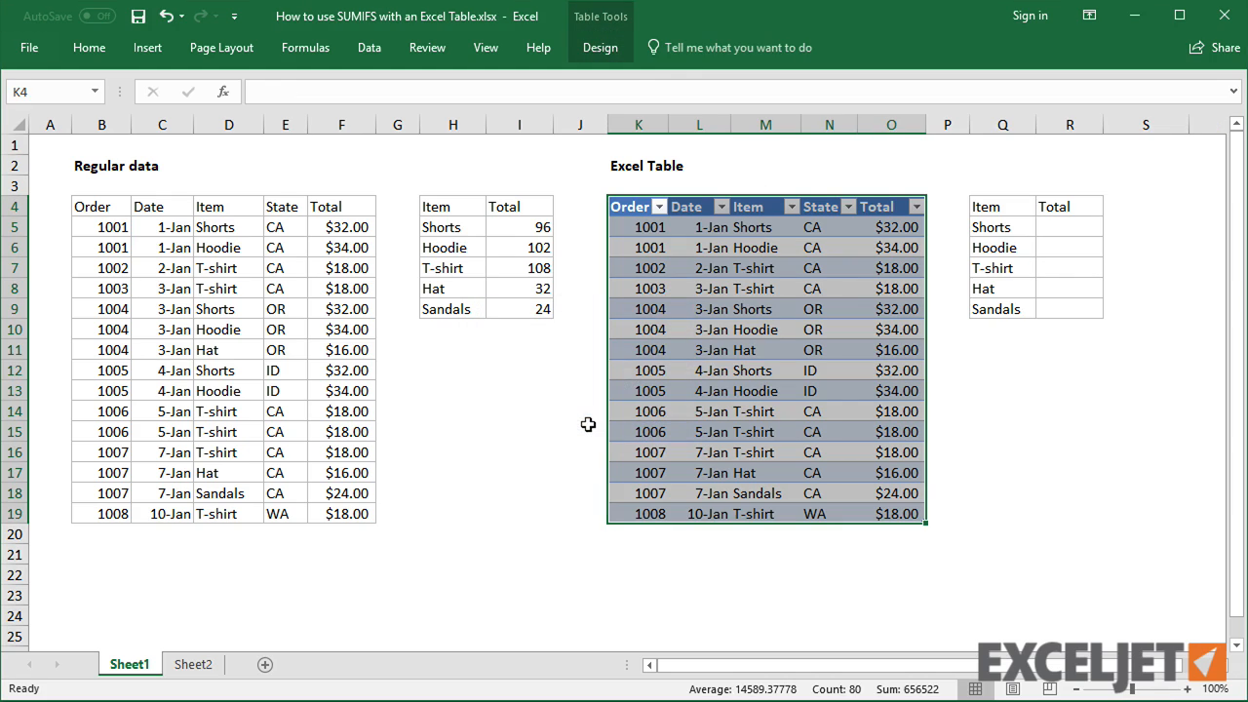
Rename the new table to Orders
click(600, 48)
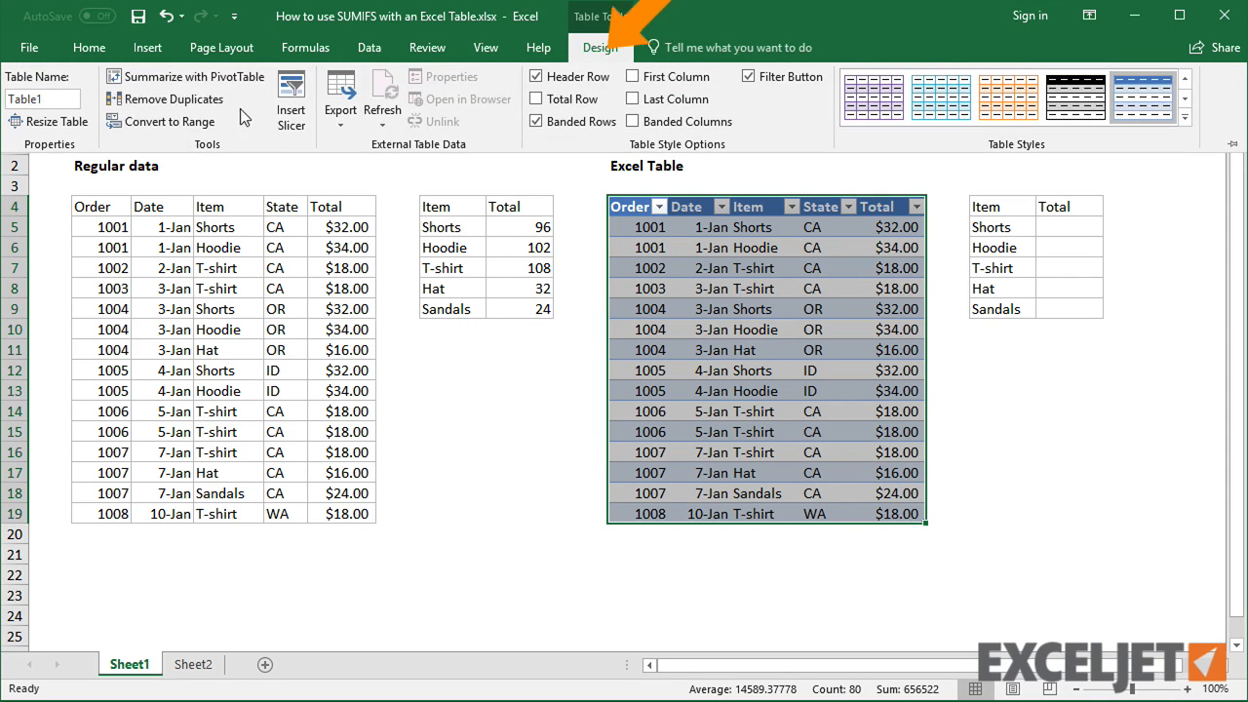
click(61, 97)
text(Orders)
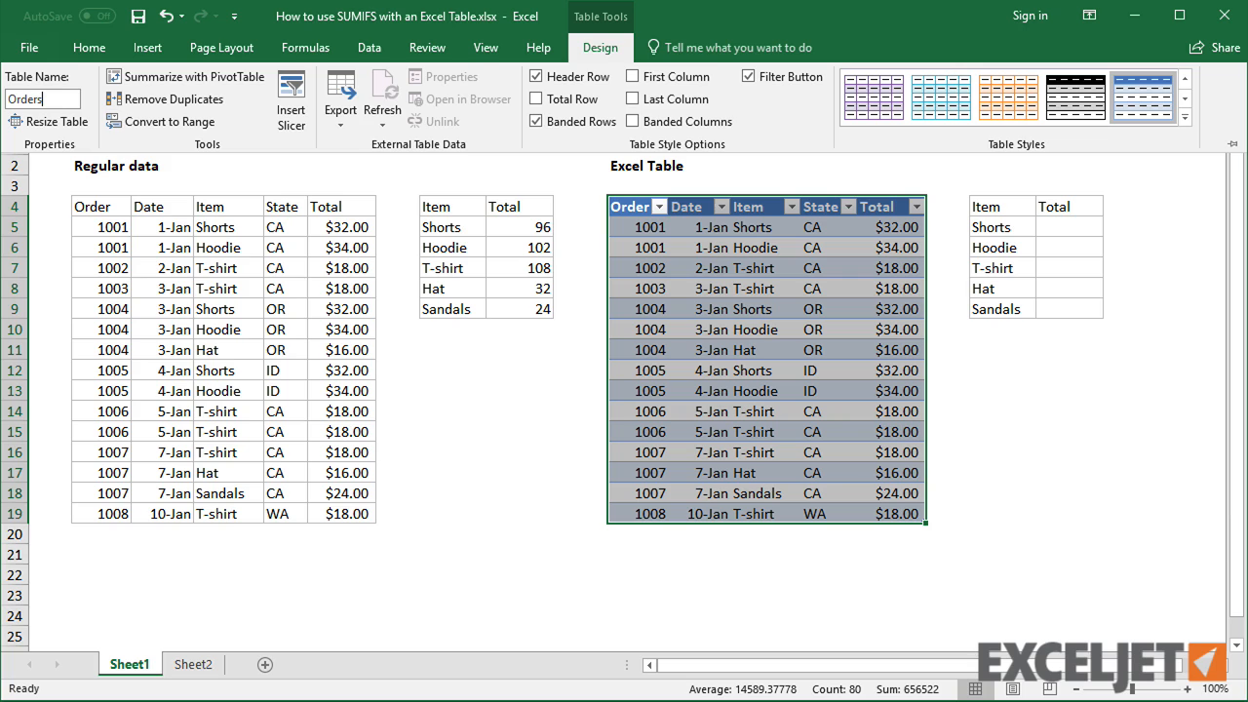
key(Return)
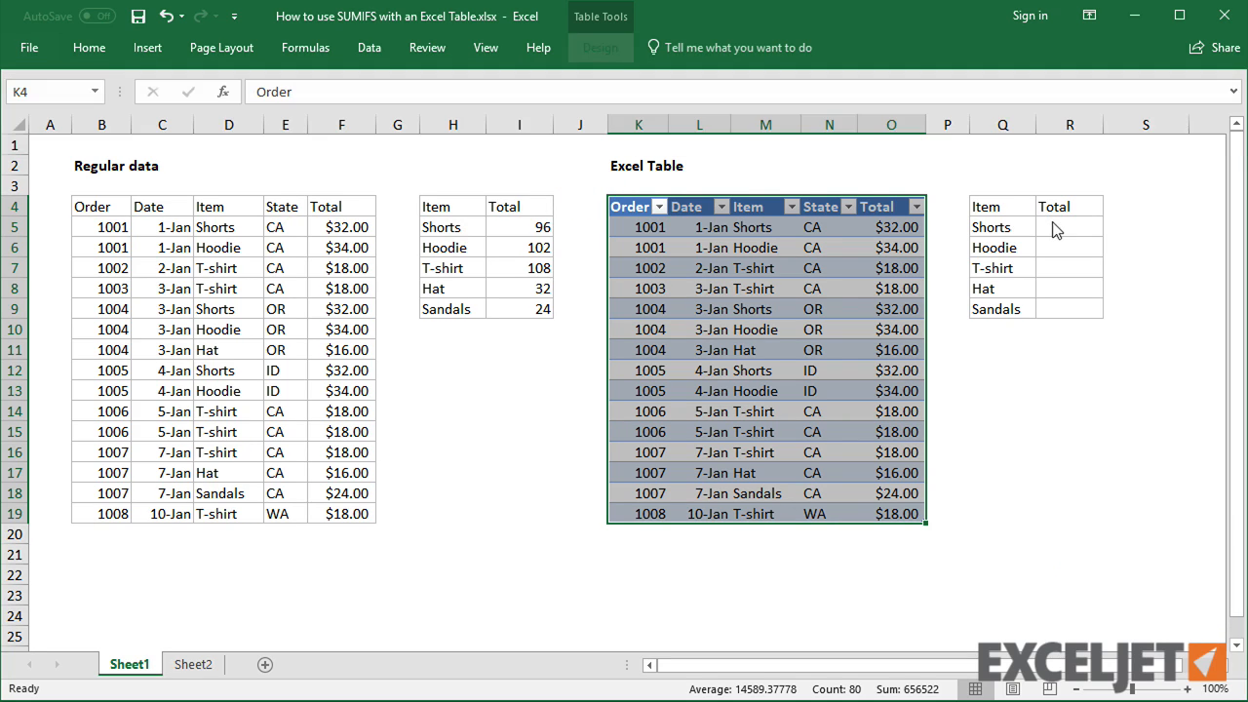
Enter =SUMIFS(Orders[Total],Orders[Item],Q5) in R5 and copy it down through R9
click(1054, 228)
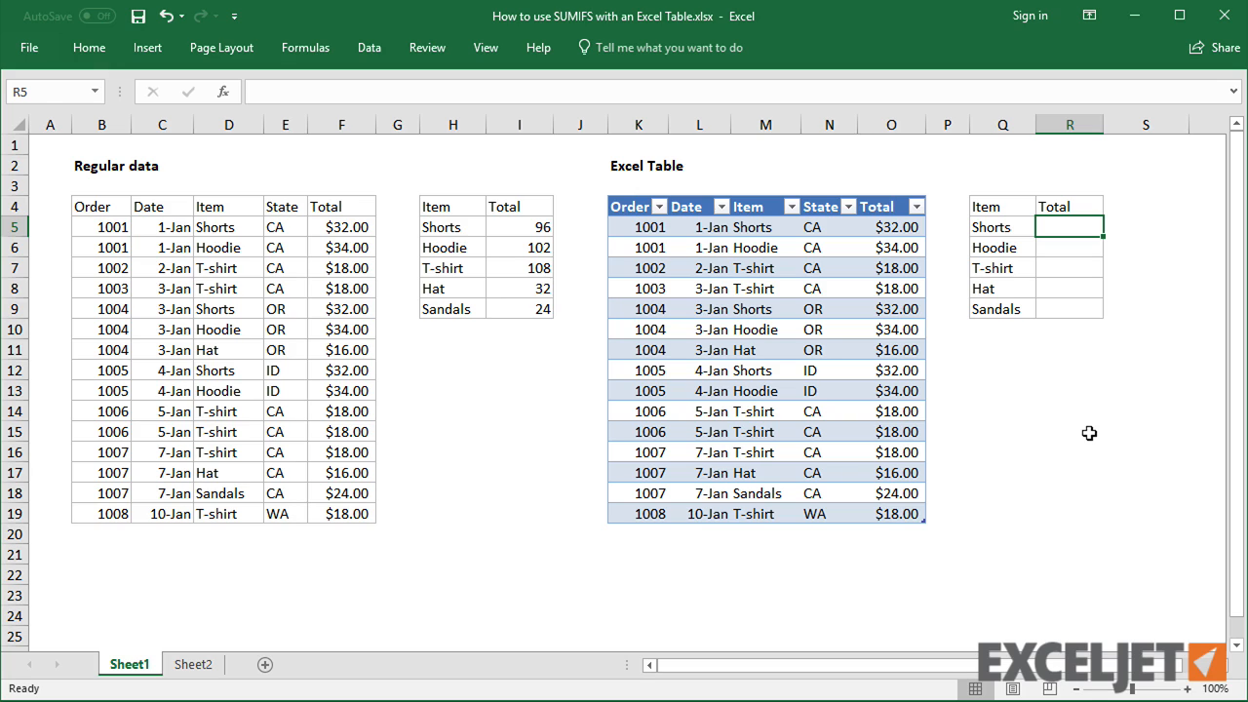
text(=sumif)
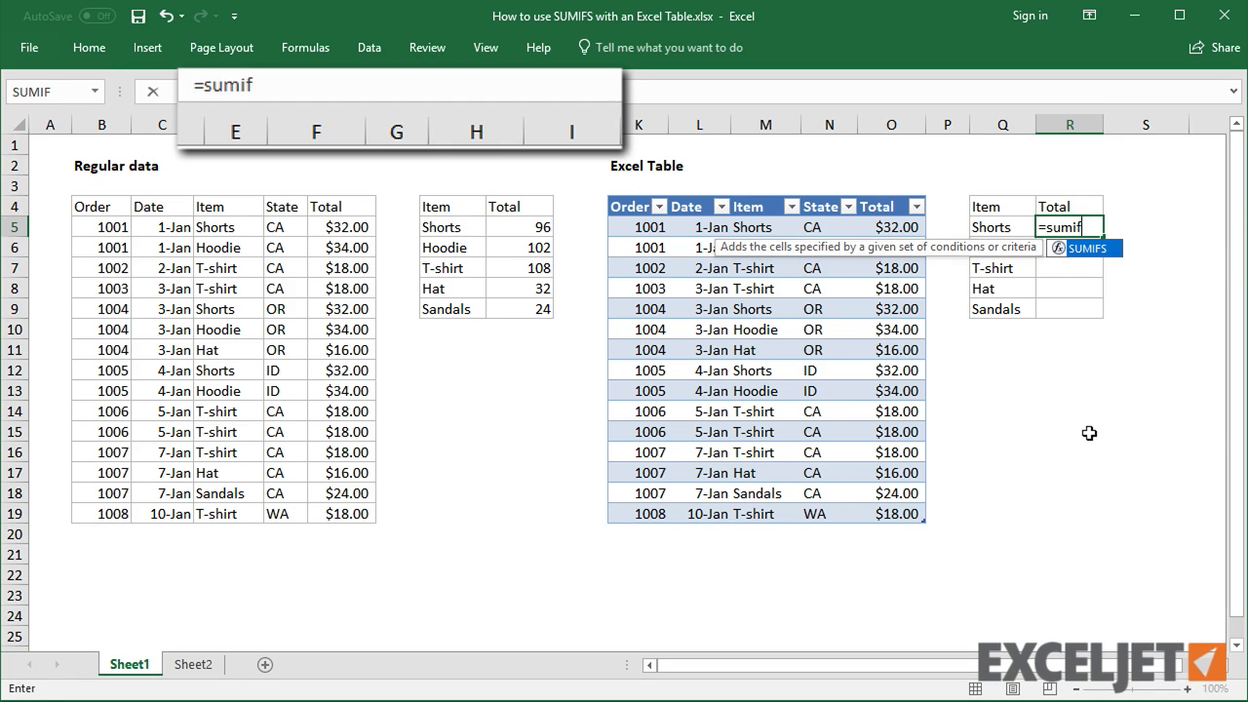
text(s()
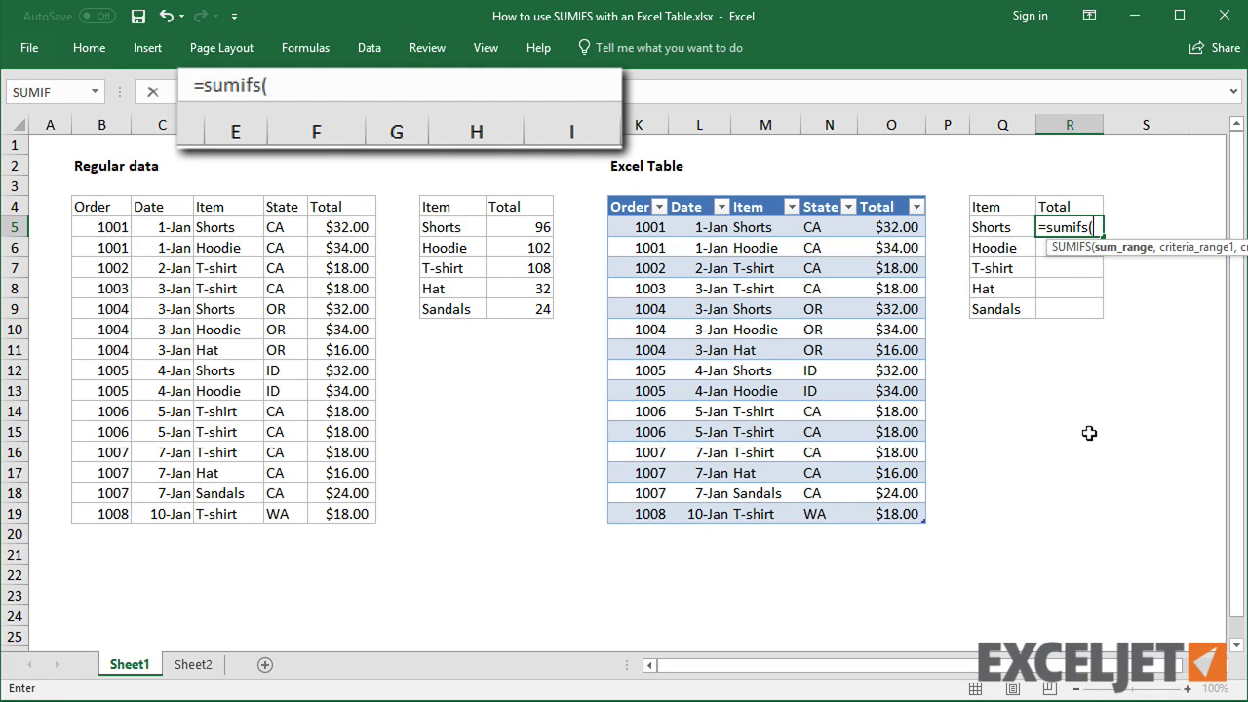
click(658, 95)
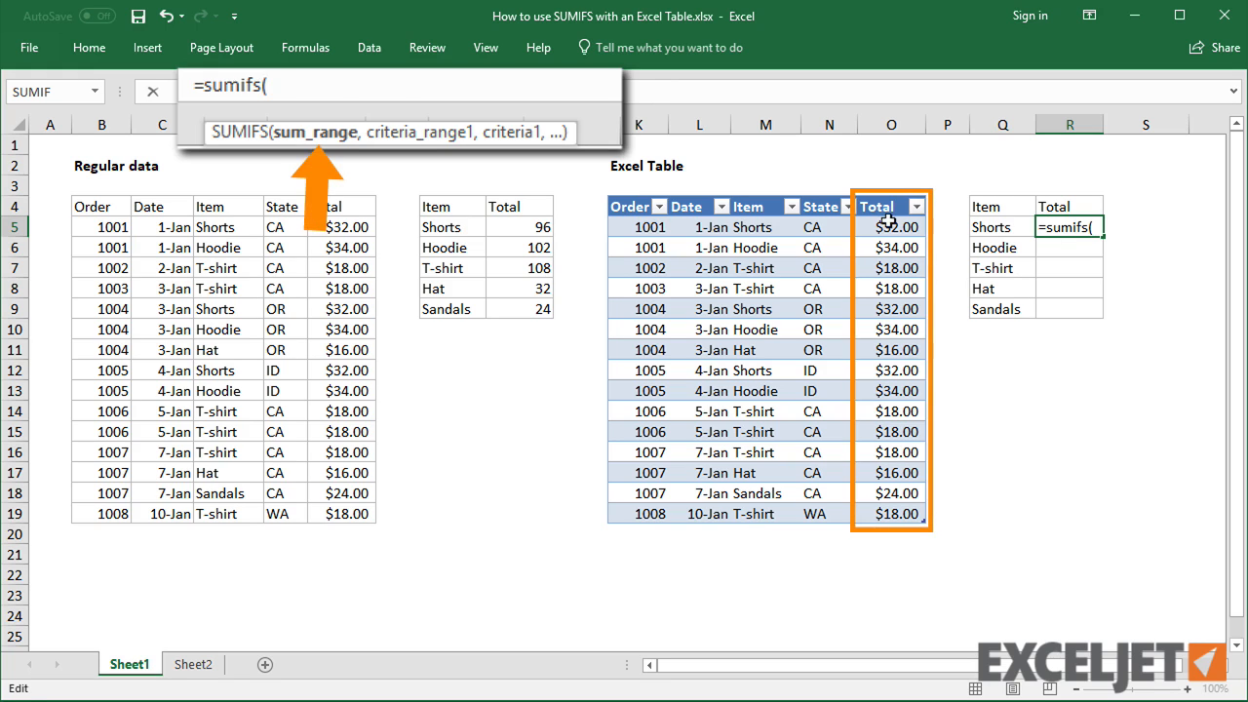
drag(881, 226, 895, 513)
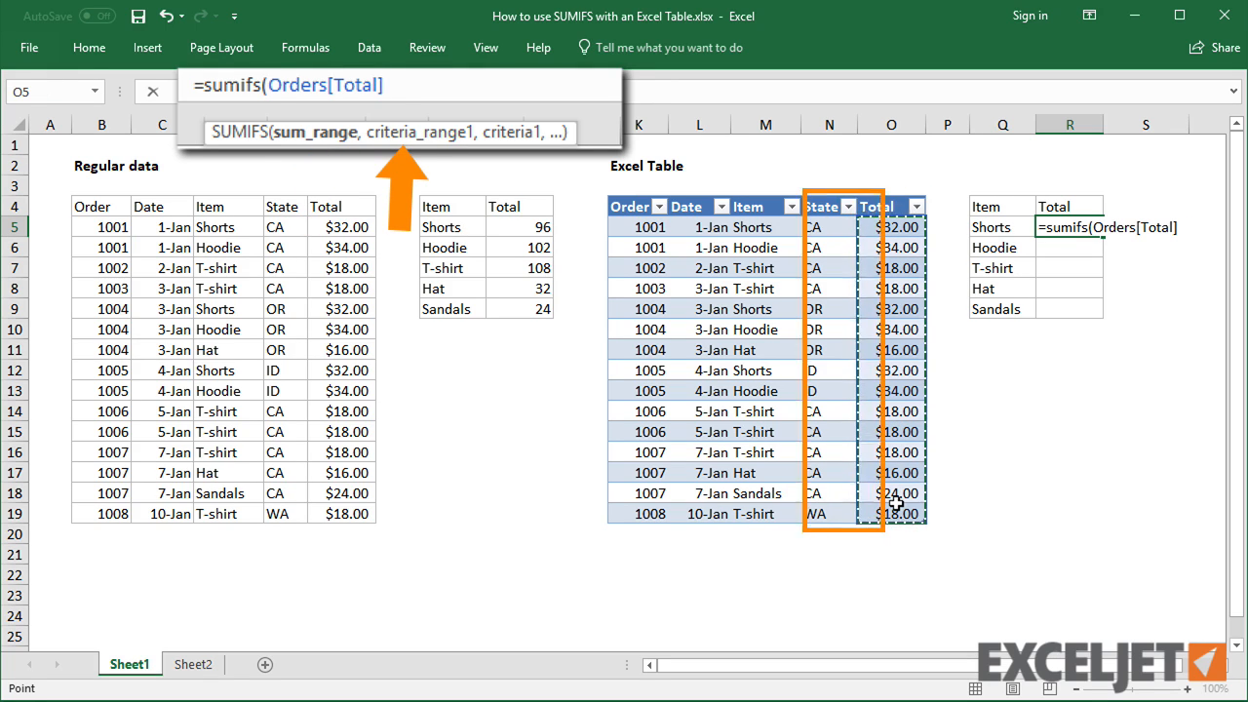
text(,)
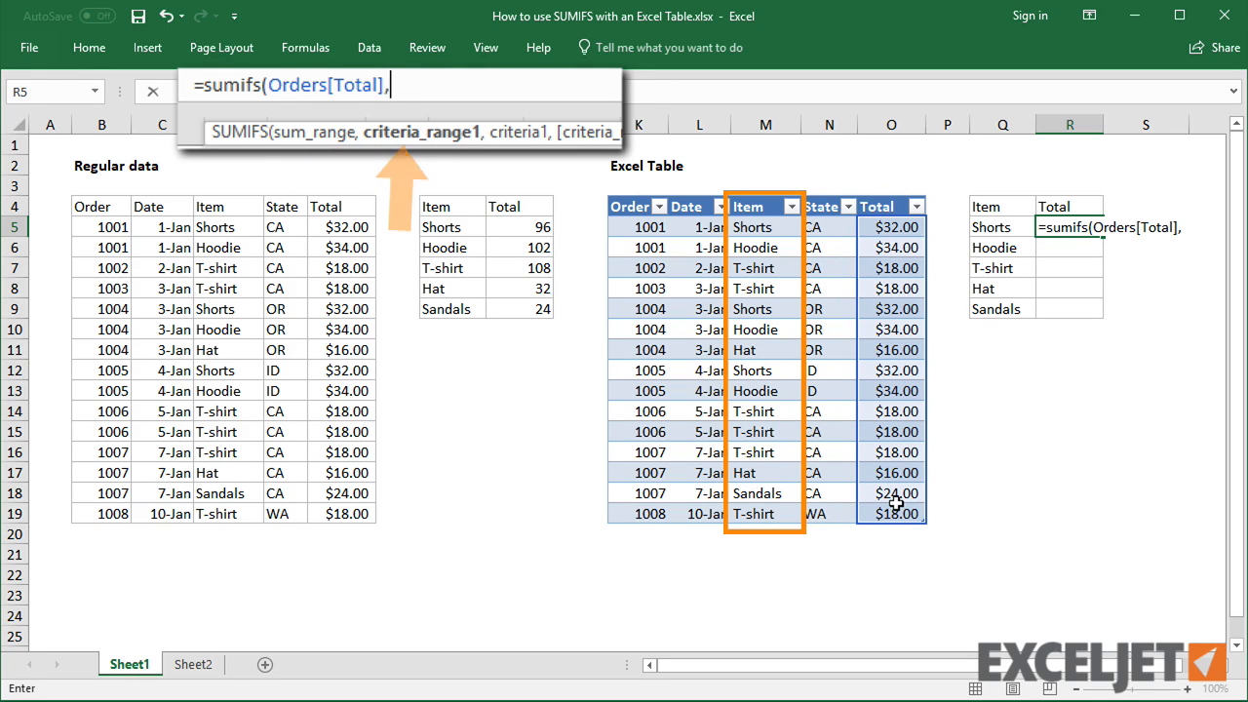
click(754, 226)
drag(753, 227, 773, 514)
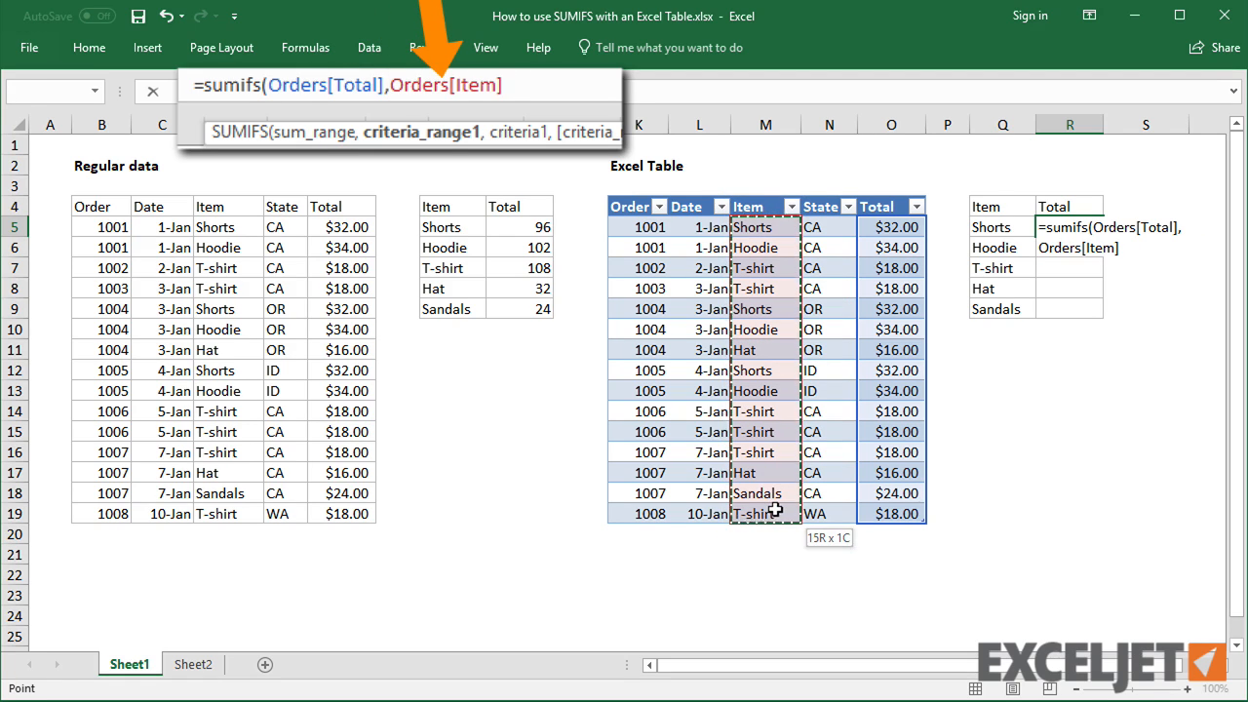
text(,)
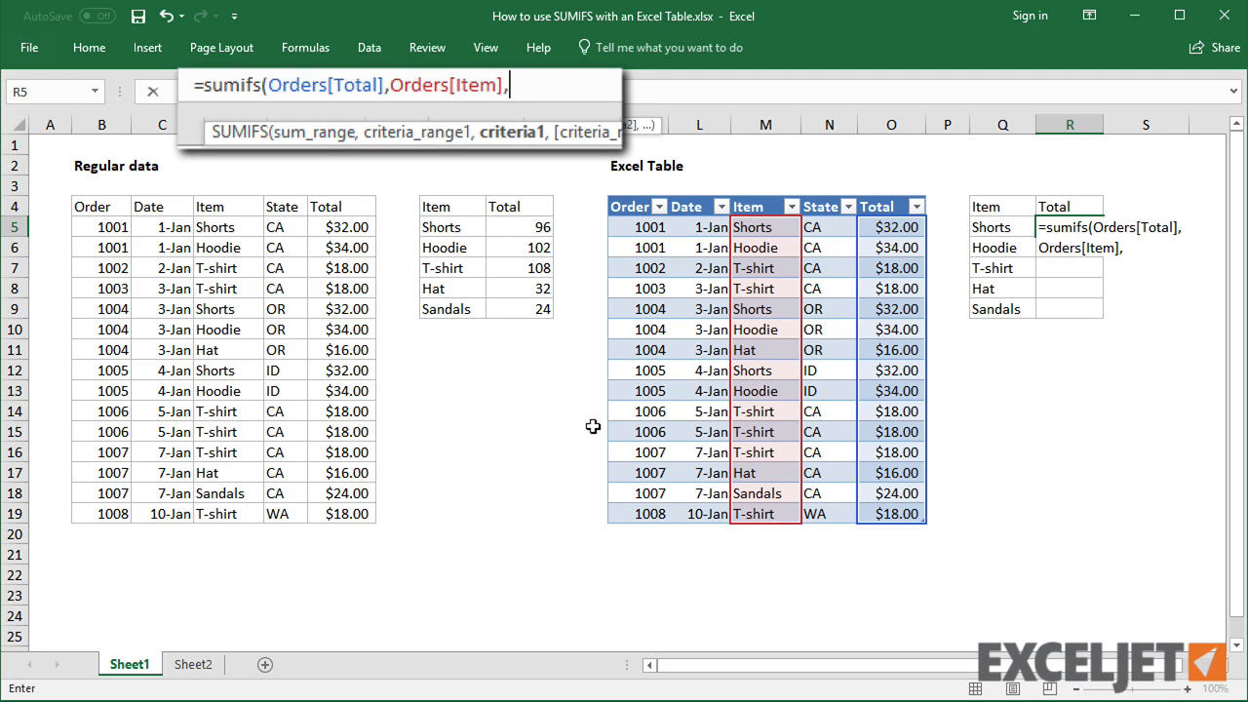
click(1005, 228)
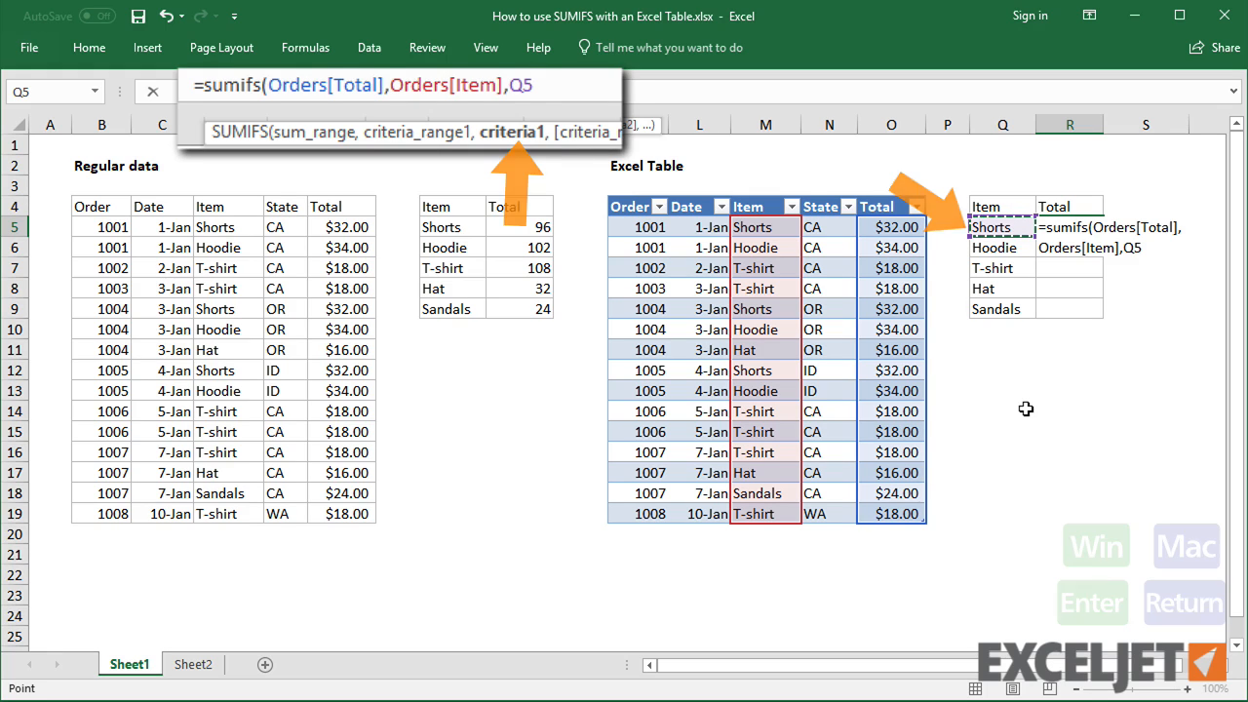
text())
key(Return)
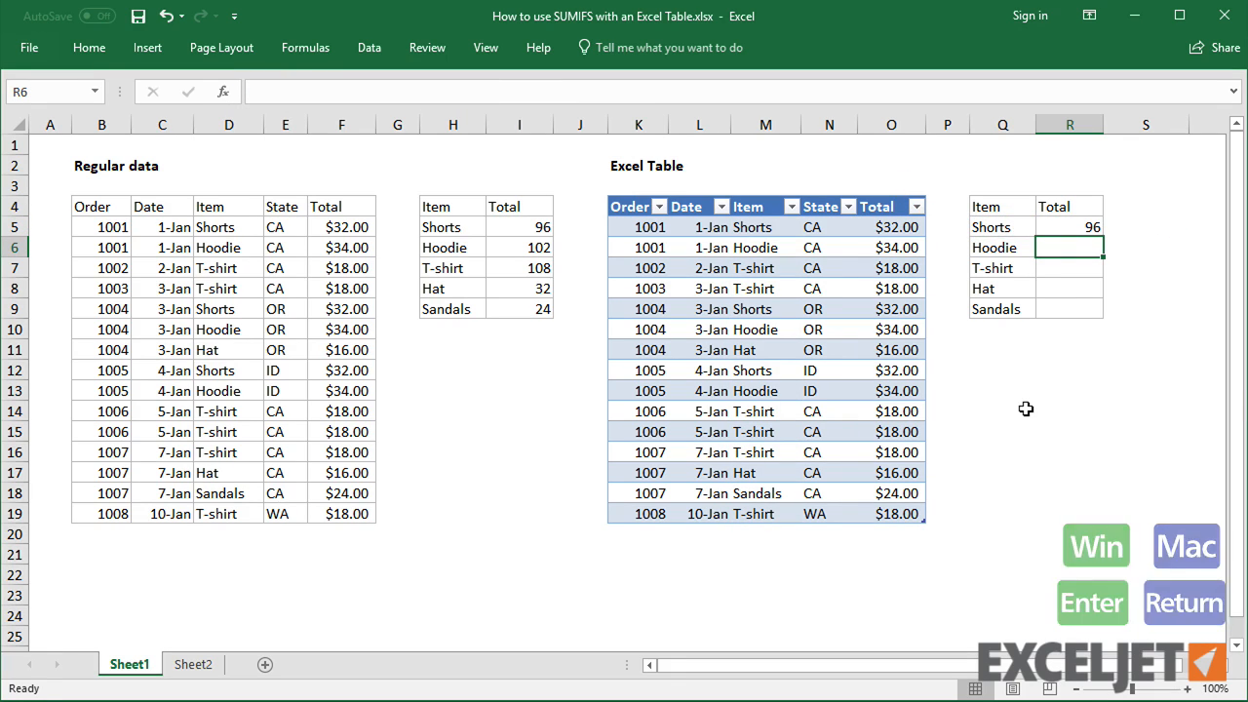
click(1075, 230)
double_click(1103, 237)
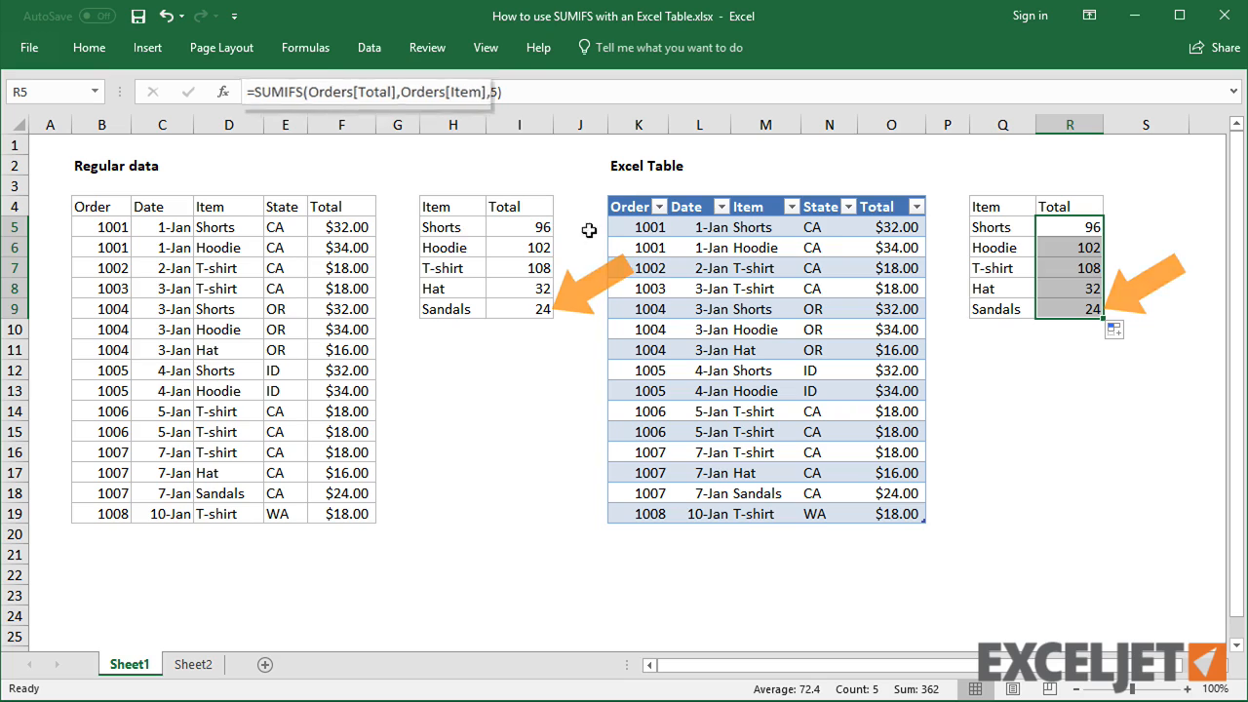
Compare the formulas in I5 and R5, then open Sheet2 to view the additional order data
click(541, 227)
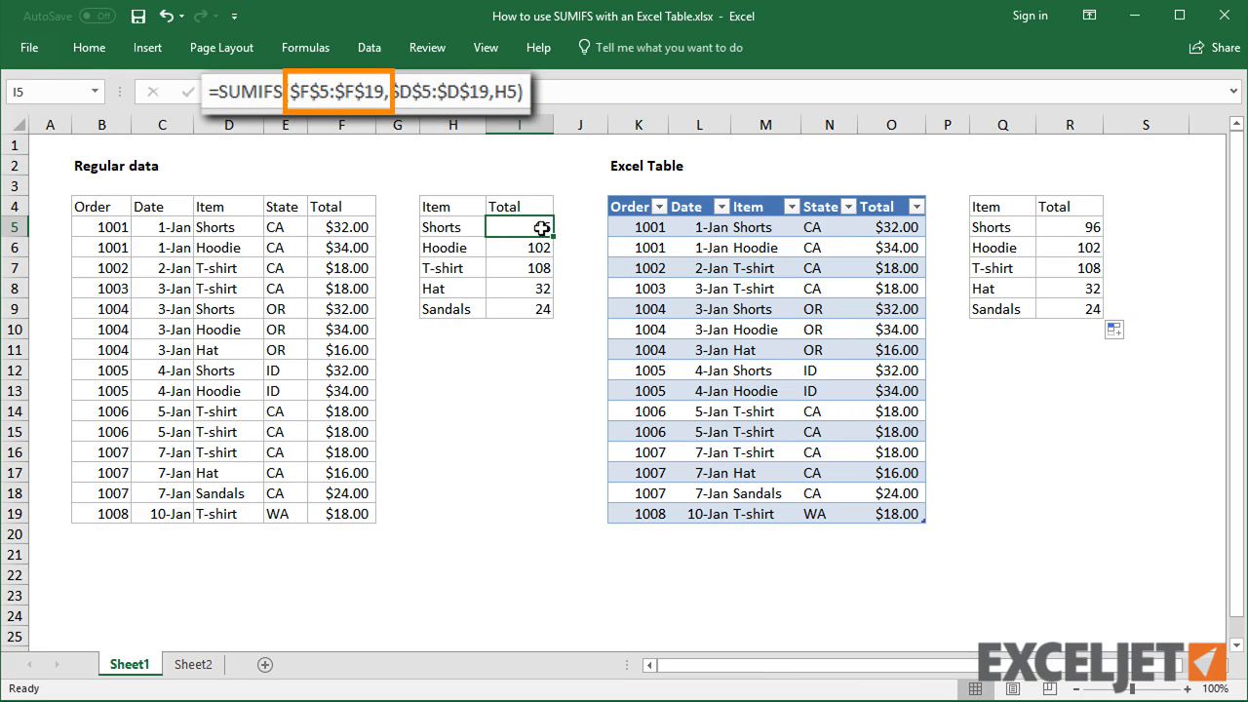
click(1047, 230)
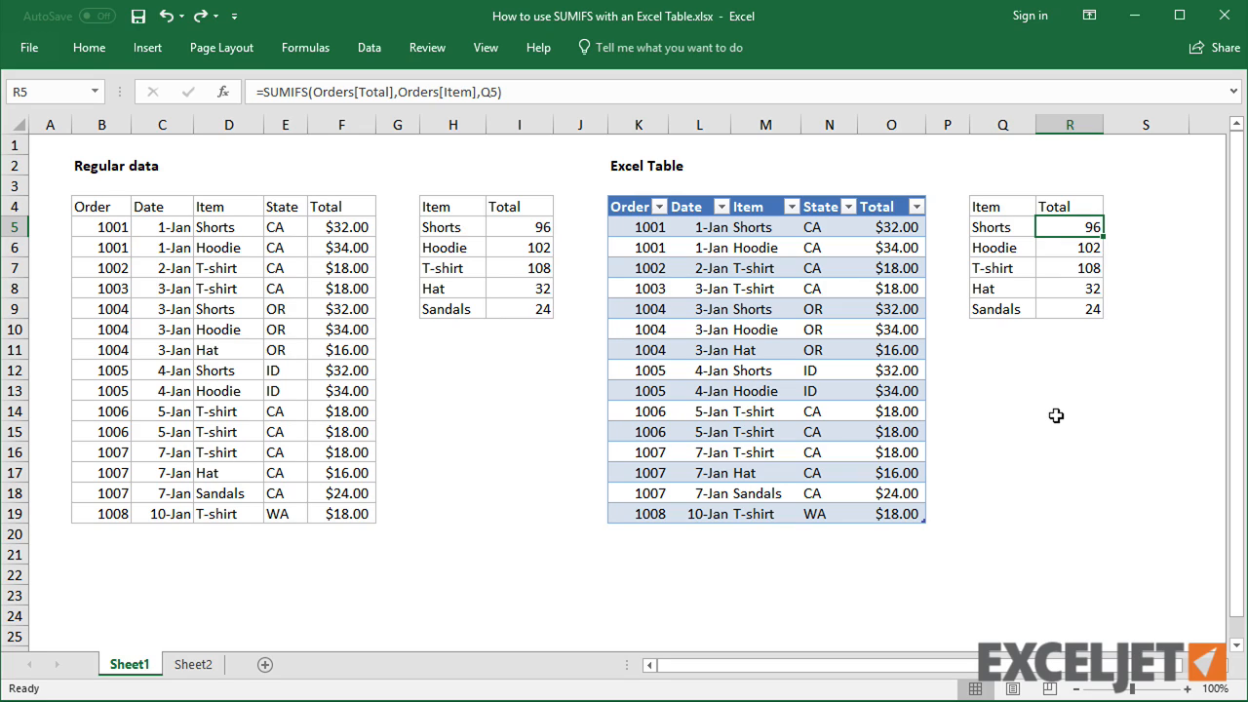
click(224, 666)
click(267, 491)
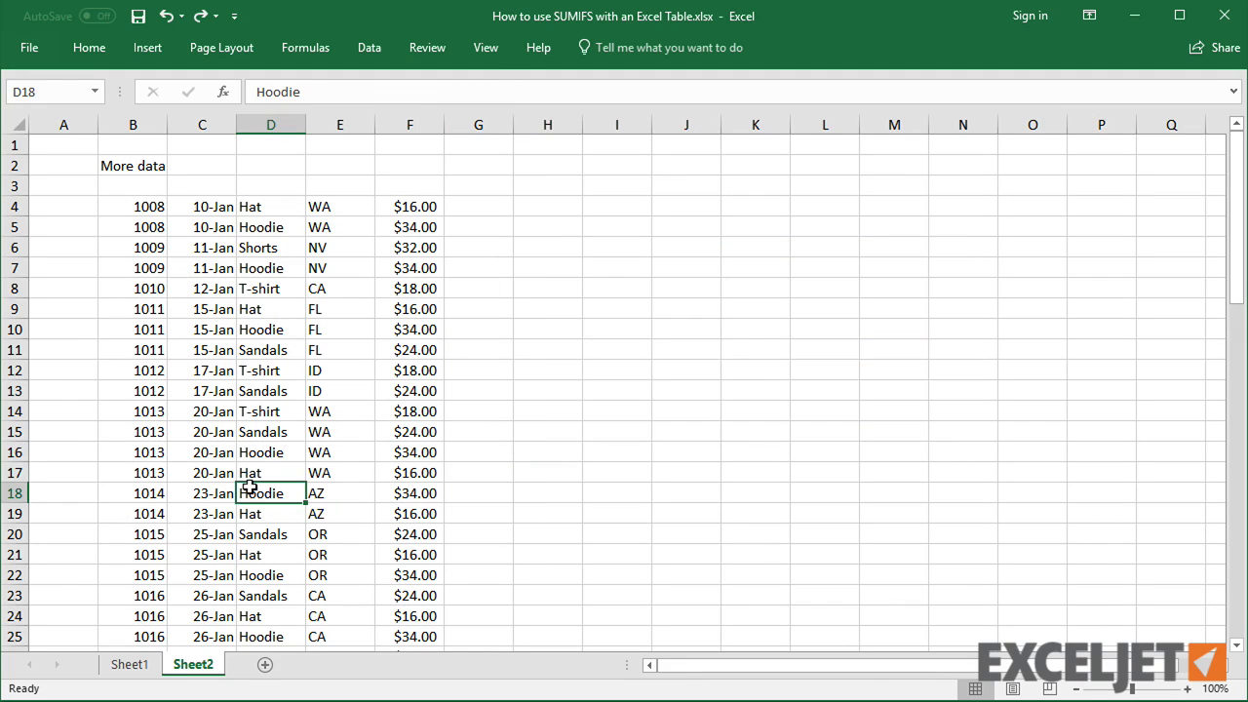
Copy all the additional order data on Sheet2 and paste it directly below the Orders table starting at K20
key(ctrl+a)
key(ctrl+c)
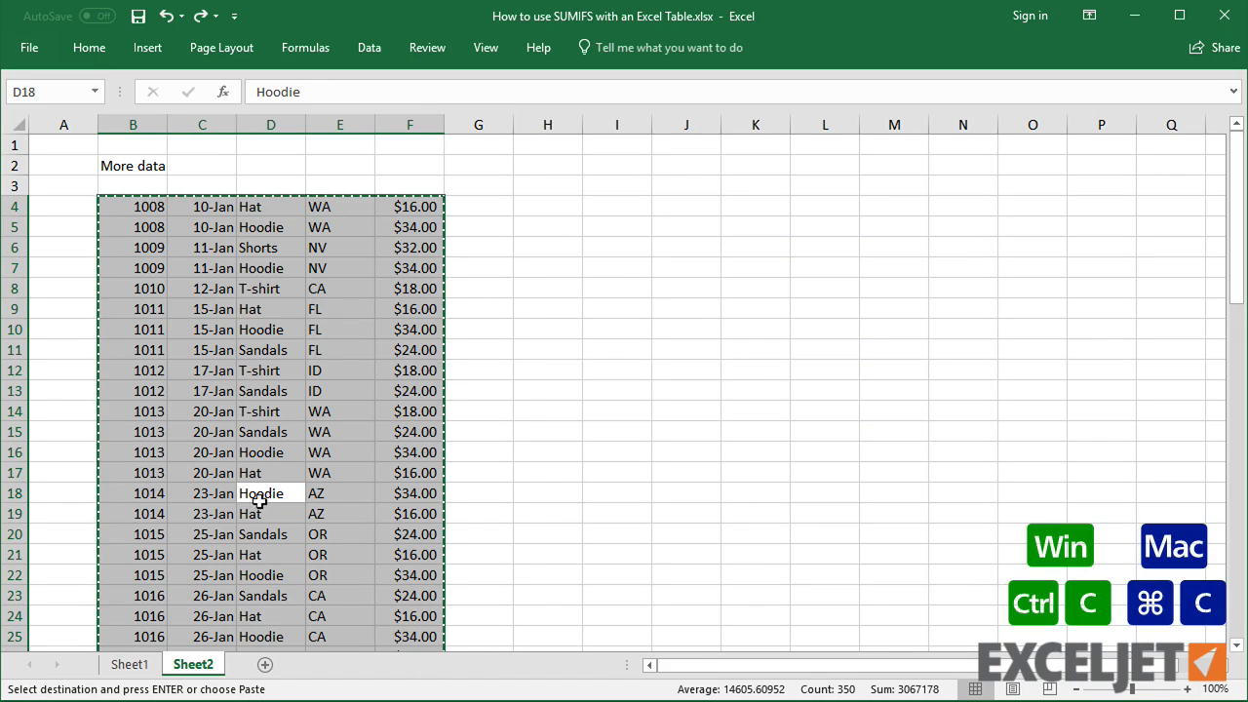
click(129, 665)
click(639, 534)
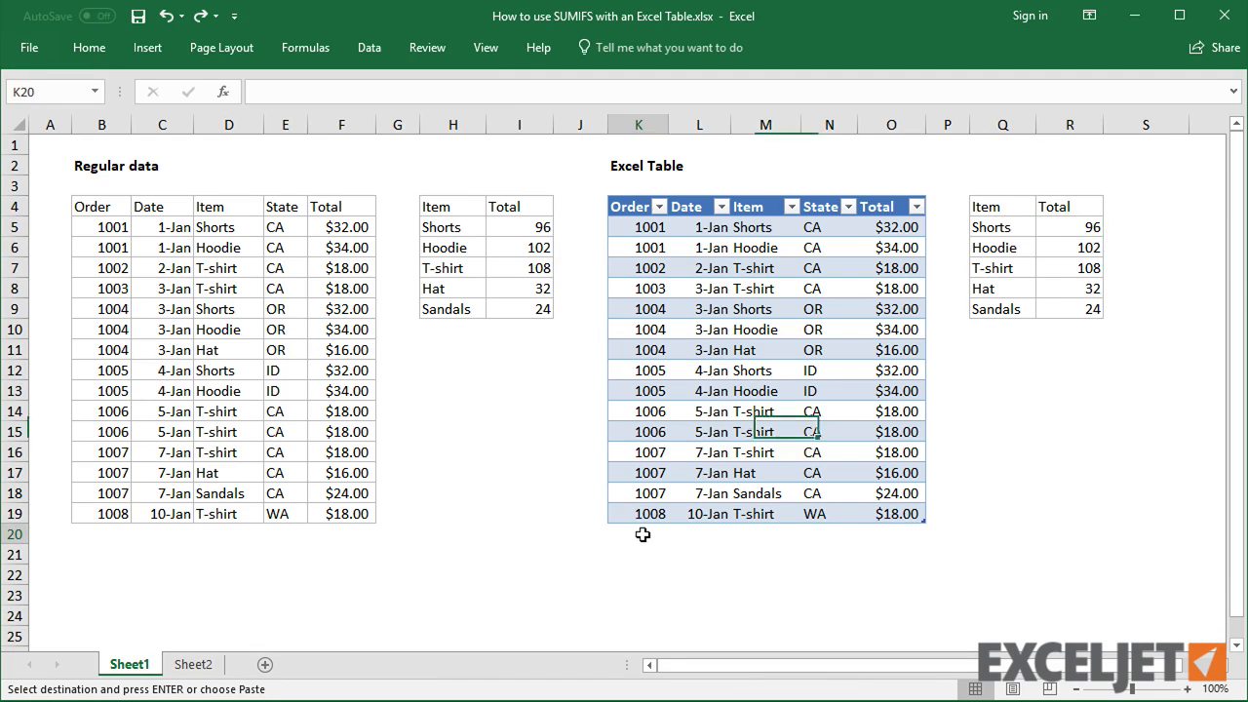
key(ctrl+v)
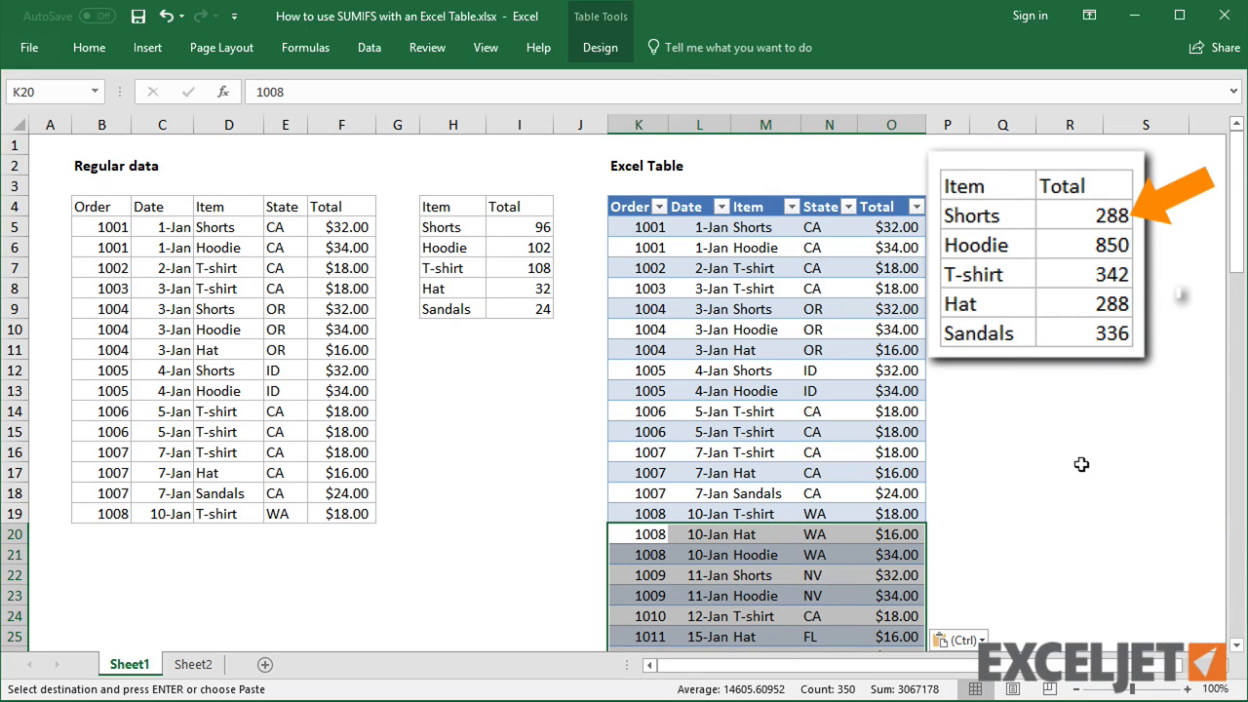
Inspect the SUMIFS formula in R5 to see its structured references covering the new rows
click(1080, 232)
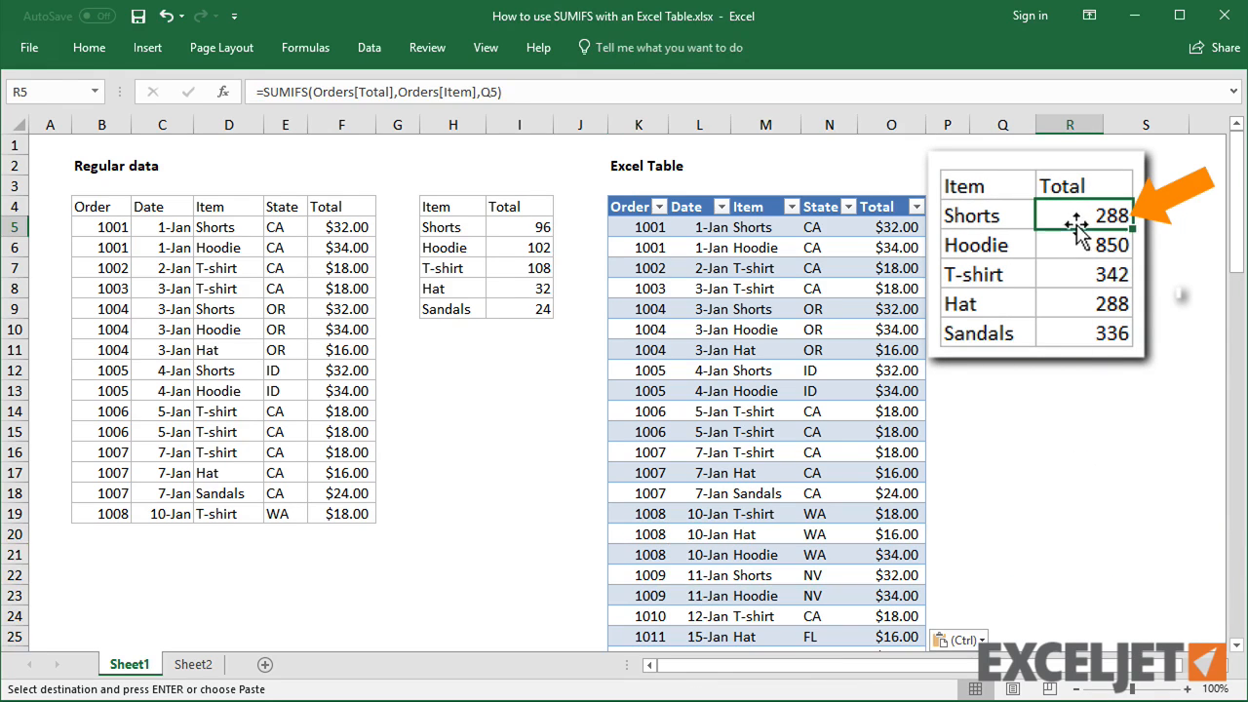
click(880, 93)
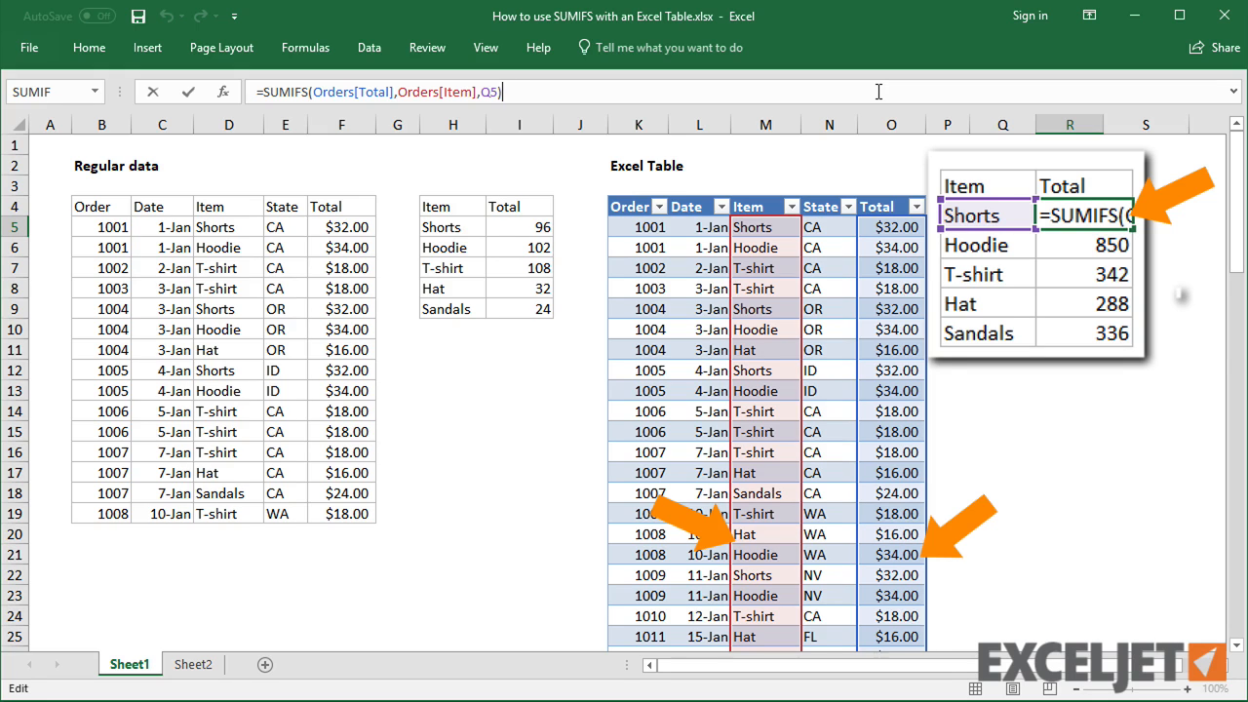
key(Escape)
Paste the same additional order data below the regular data range starting at B20
click(124, 532)
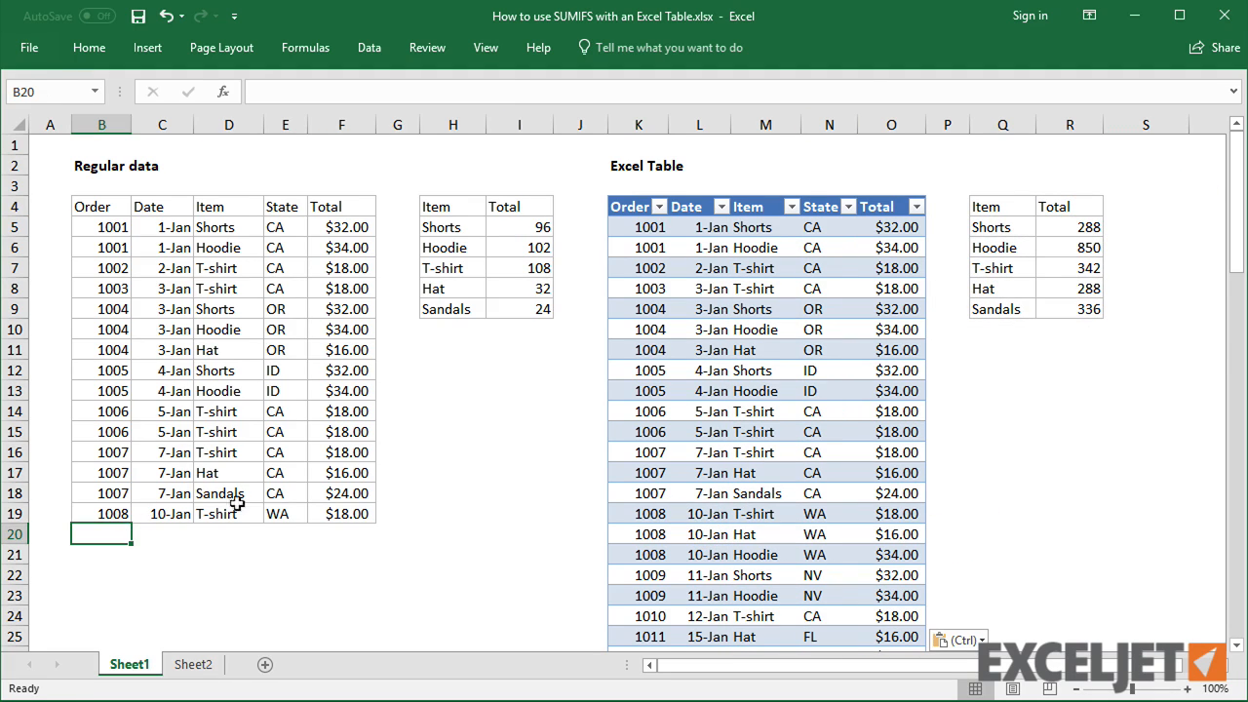
key(ctrl+v)
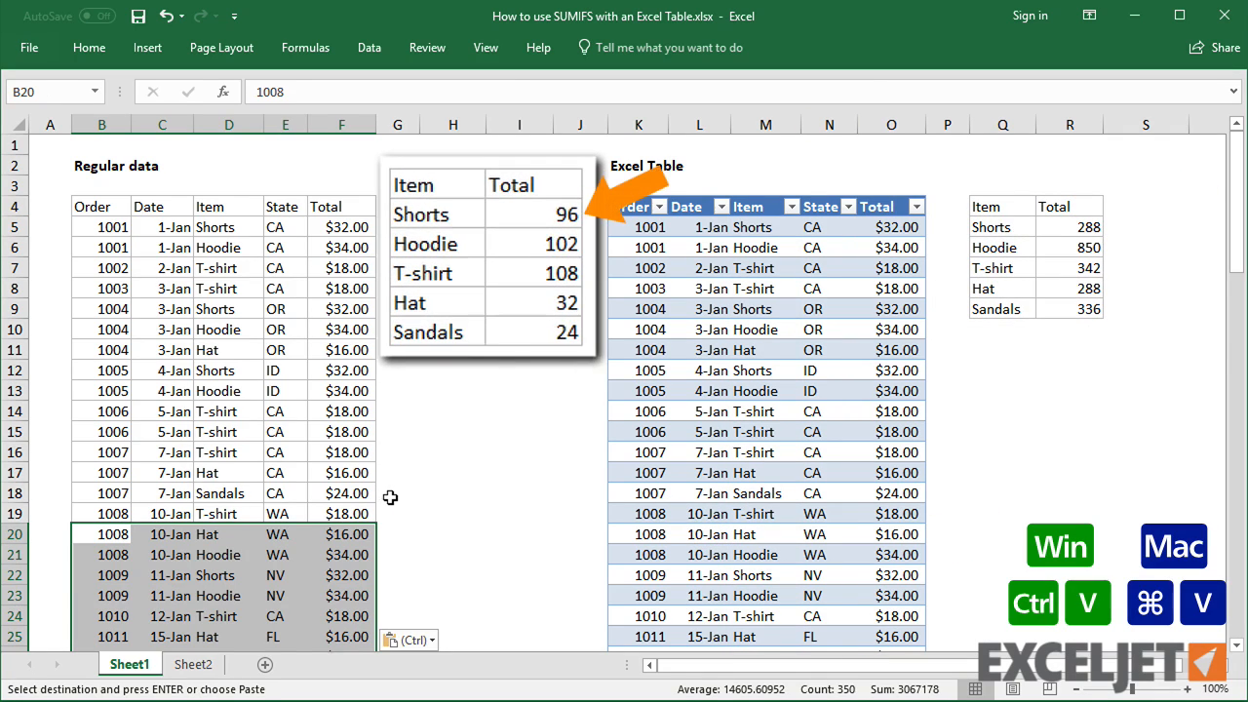
Inspect the SUMIFS formula in I5 to see its fixed ranges, and compare it with R5
click(561, 205)
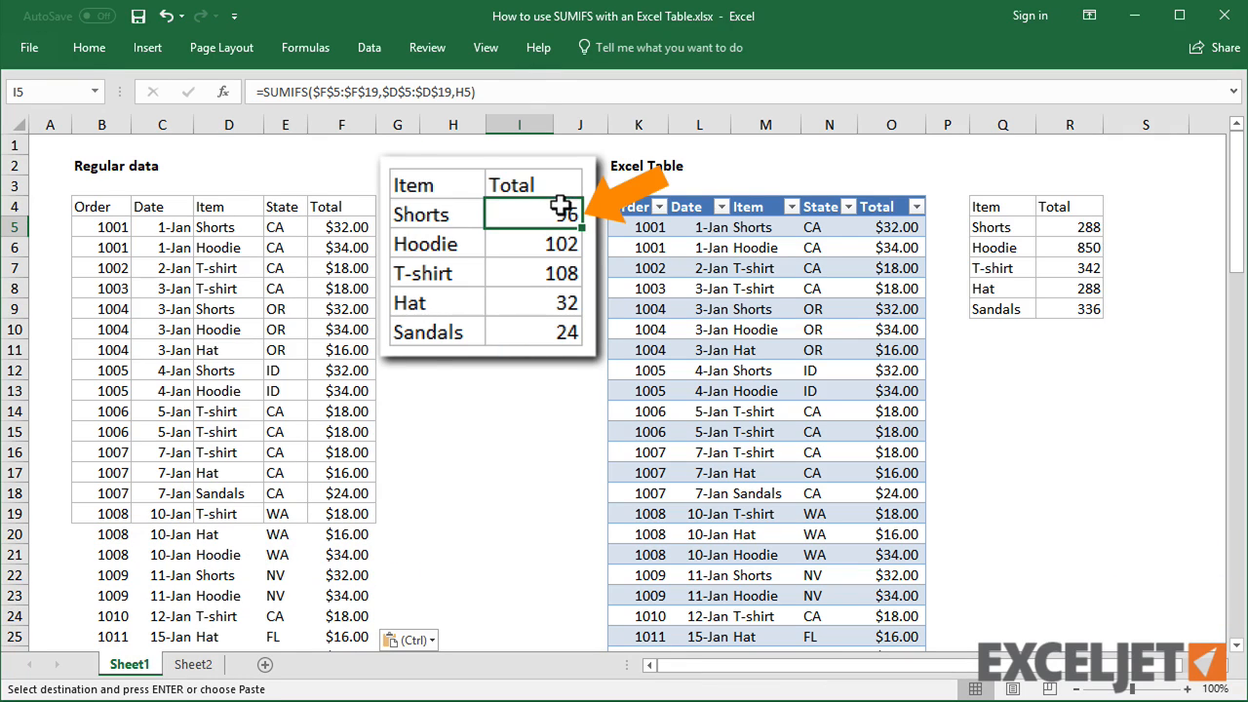
click(539, 88)
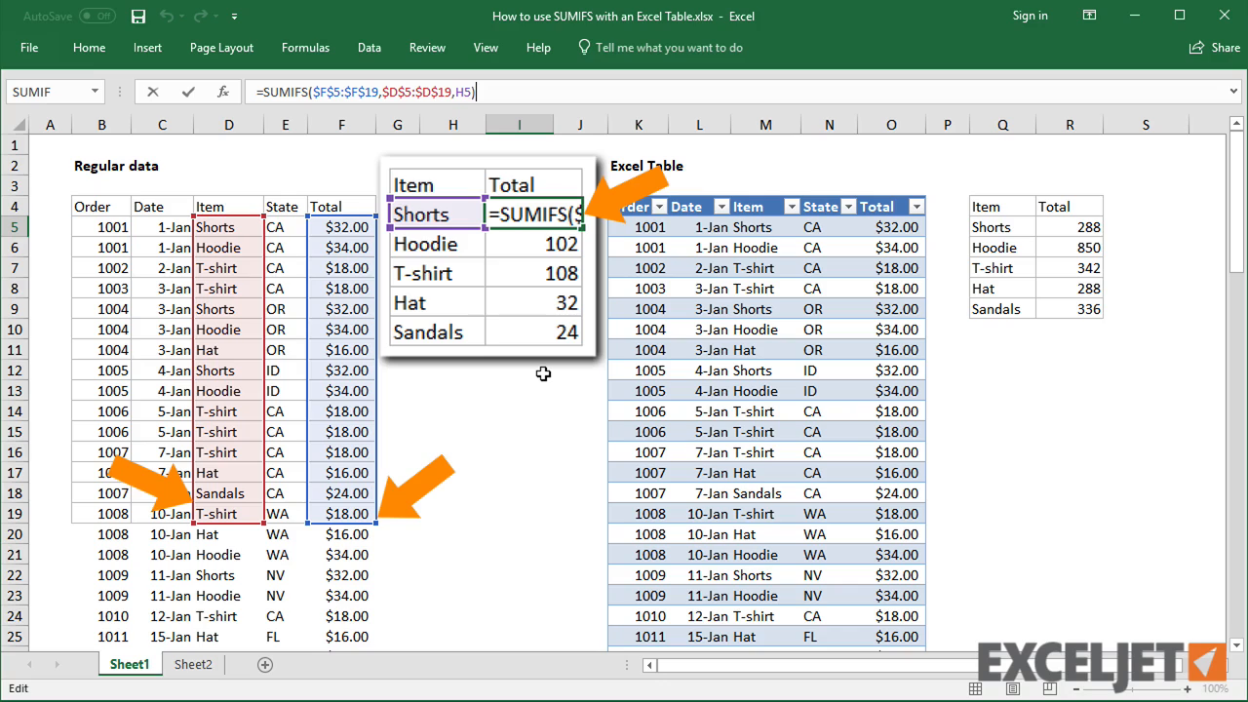
key(ctrl+Return)
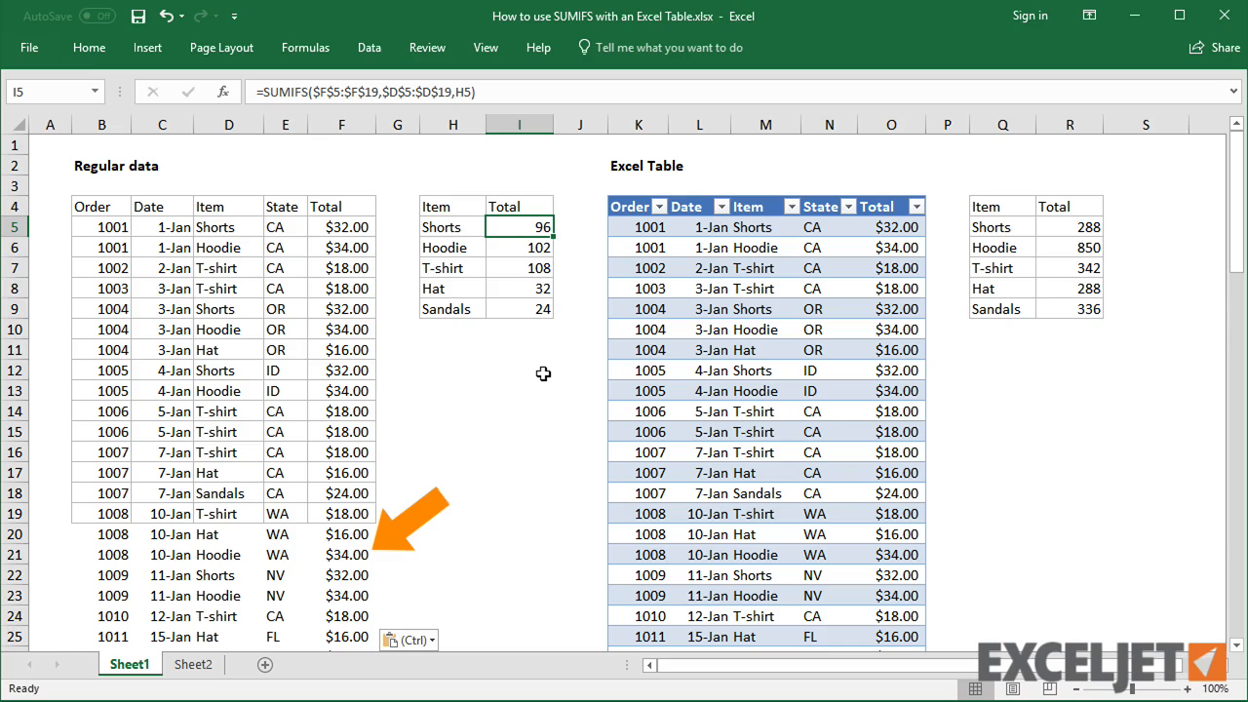
click(1065, 227)
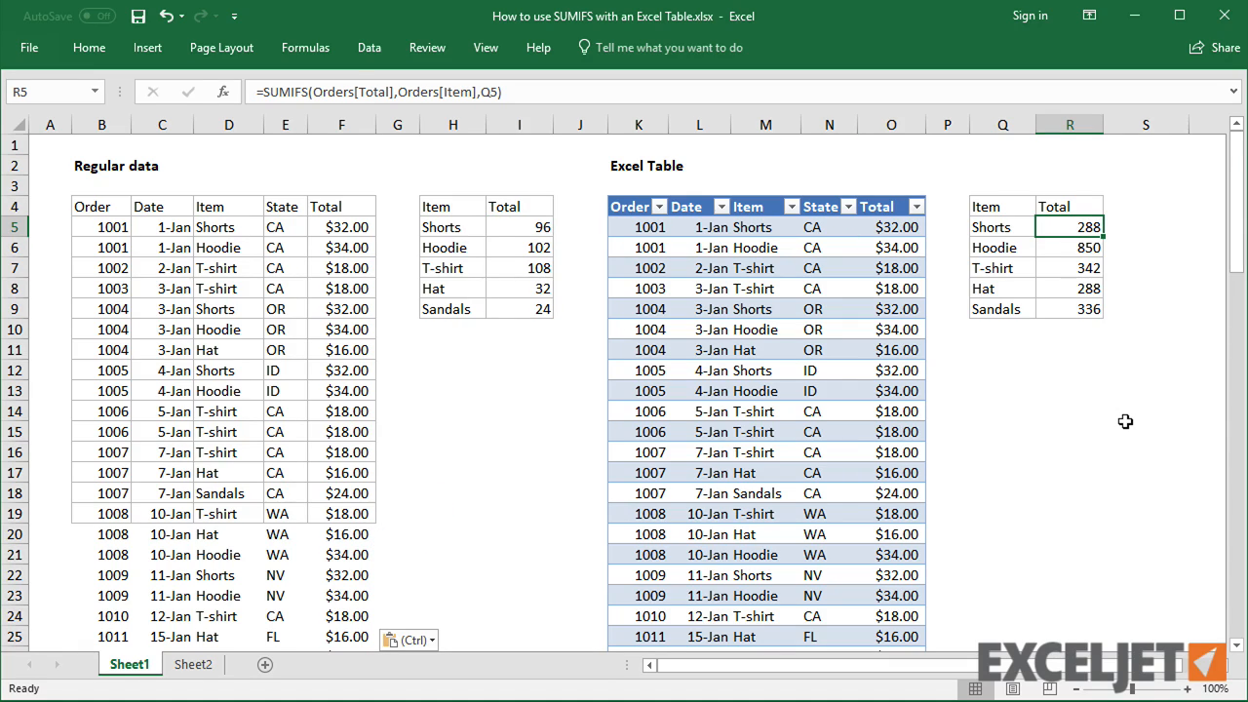